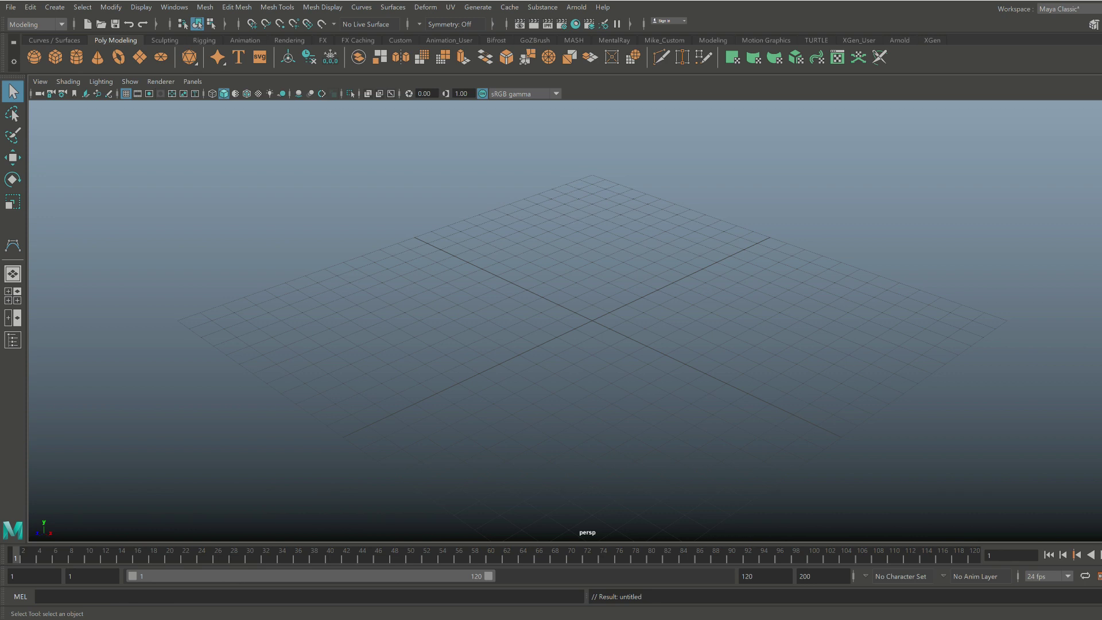
Draw an S-shaped CV curve with nine control points across the ground grid
alt+drag(565, 321, 582, 341)
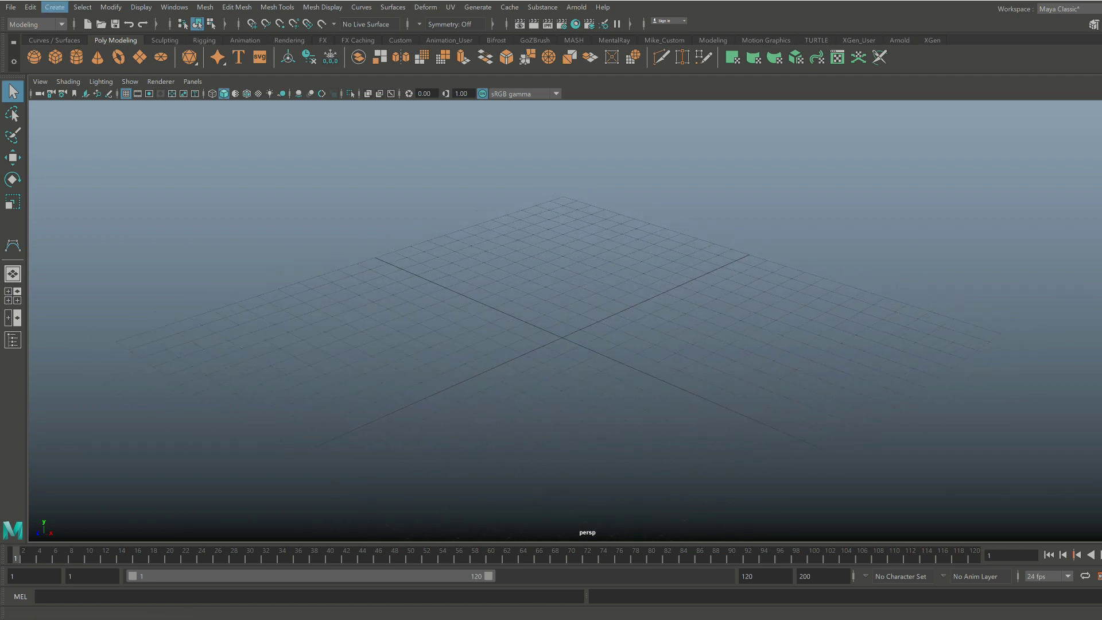
click(55, 7)
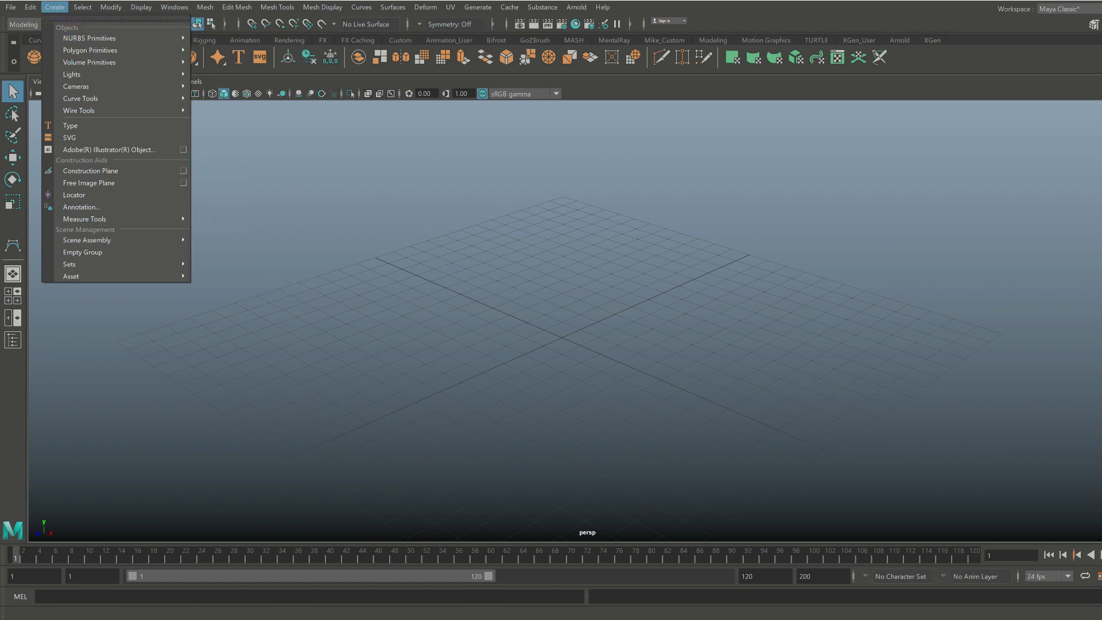
mouse_move(92, 38)
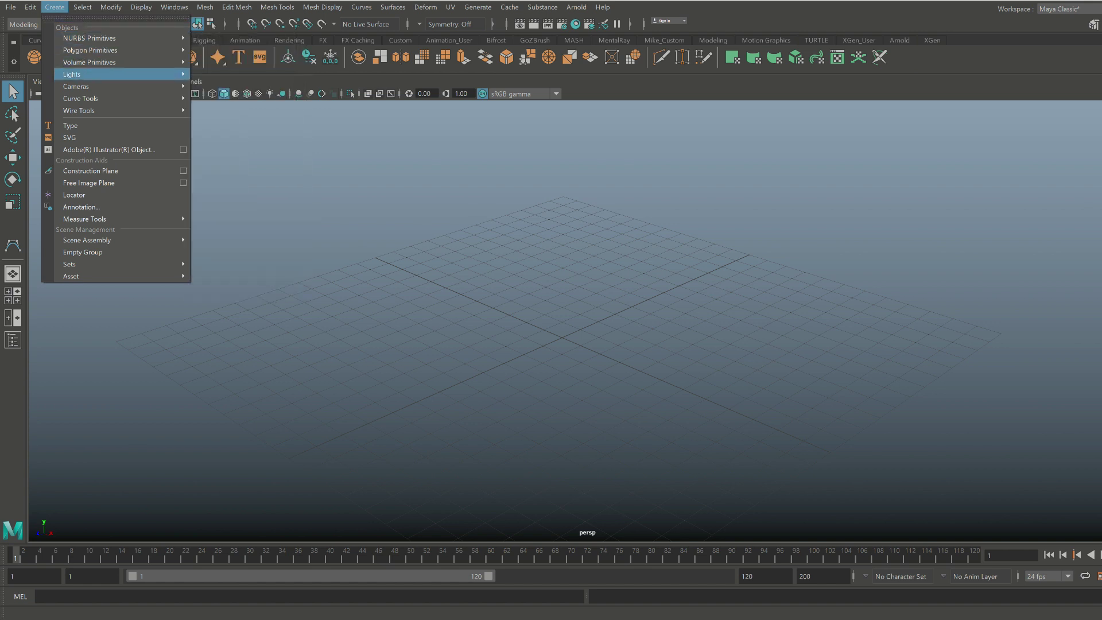
mouse_move(81, 98)
click(223, 108)
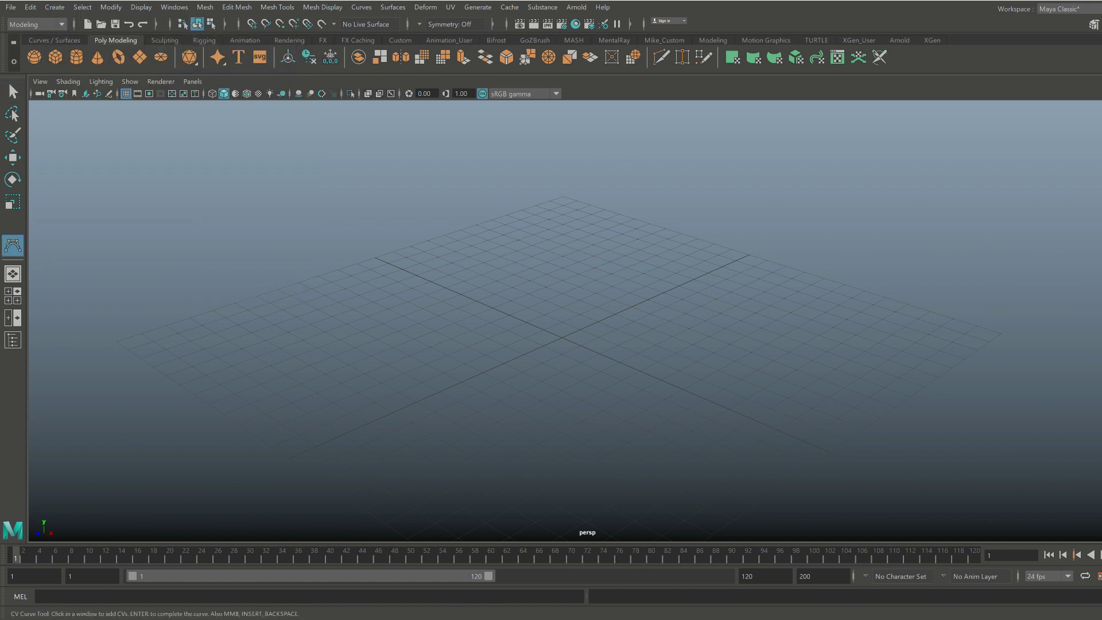
click(346, 331)
click(366, 419)
click(531, 438)
click(607, 382)
click(588, 310)
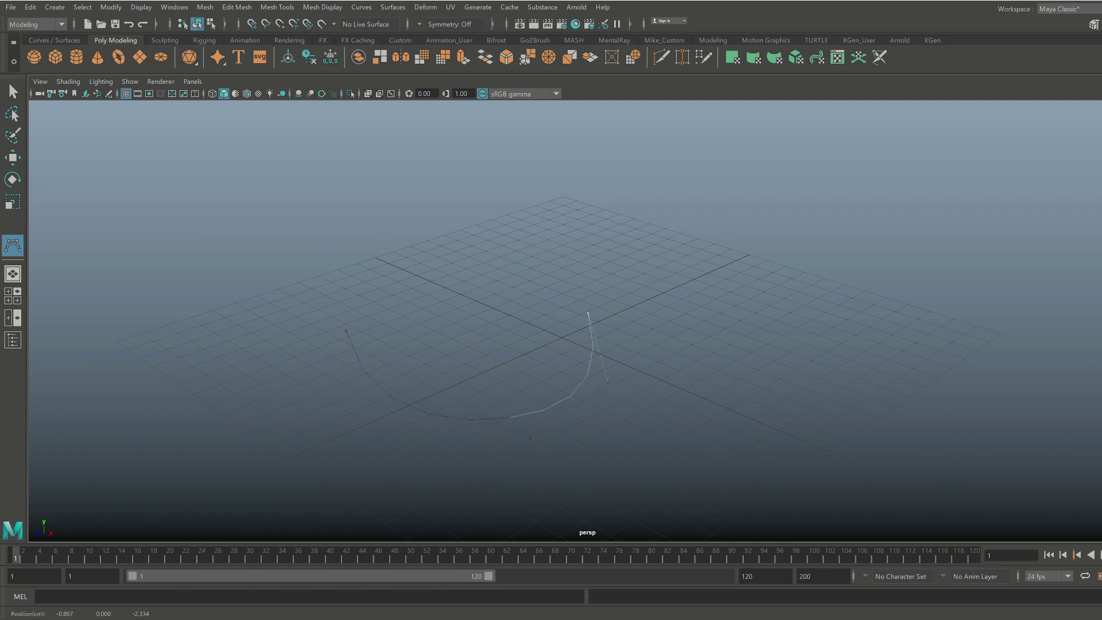
click(620, 271)
click(806, 261)
click(880, 298)
click(905, 382)
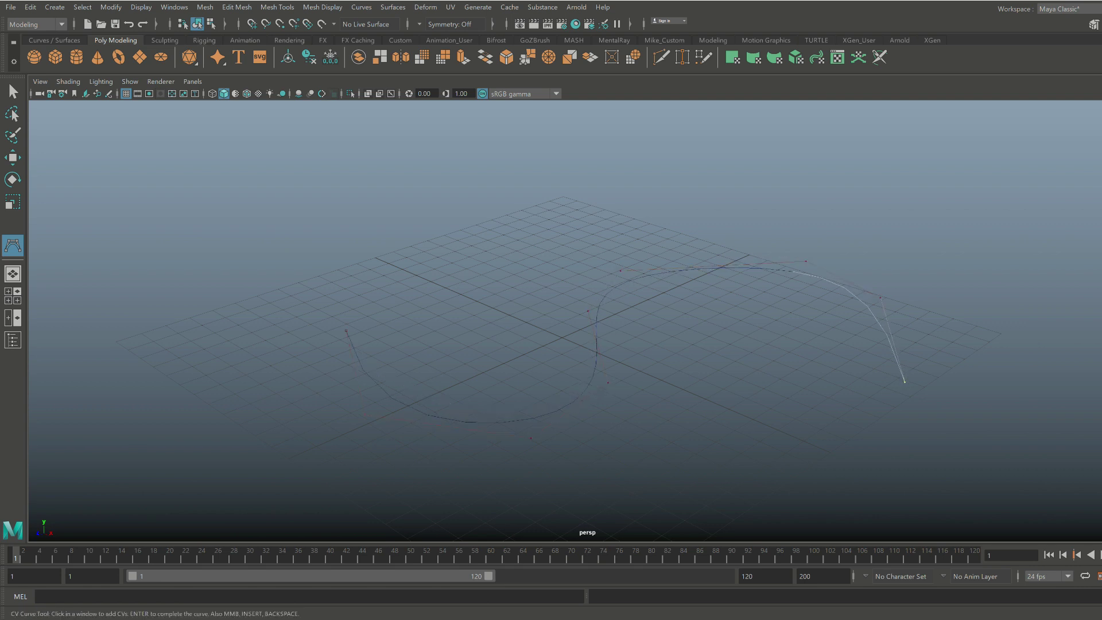
key(q)
Create a polygon cylinder at the grid centre and set its cap subdivisions to 0
alt+drag(660, 356, 754, 364)
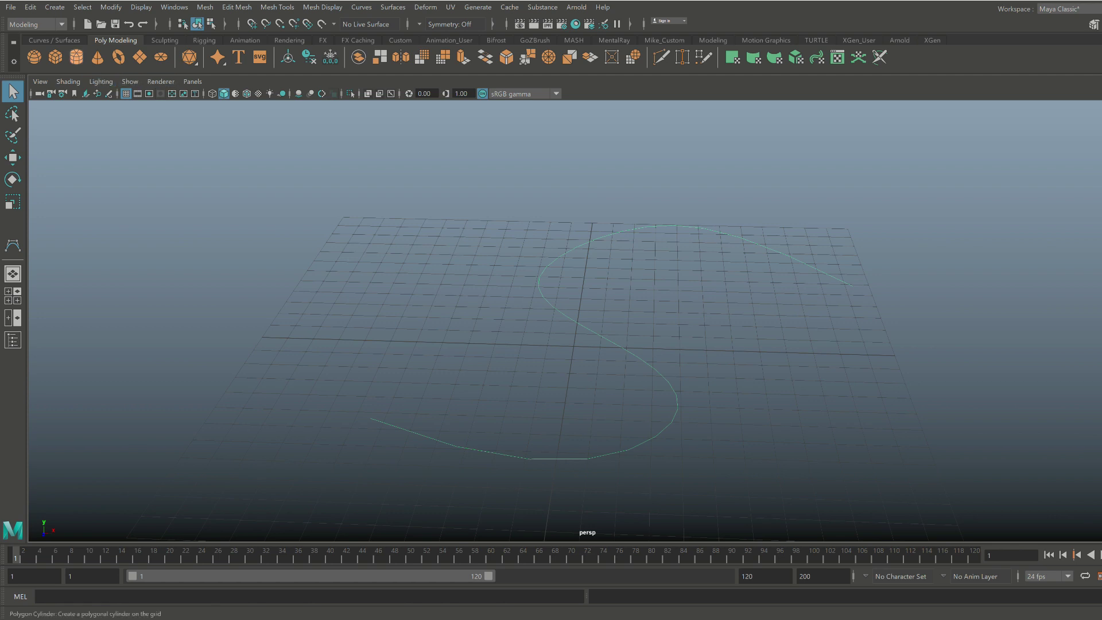
click(77, 57)
alt+middle_drag(574, 347, 607, 234)
alt+drag(607, 233, 609, 255)
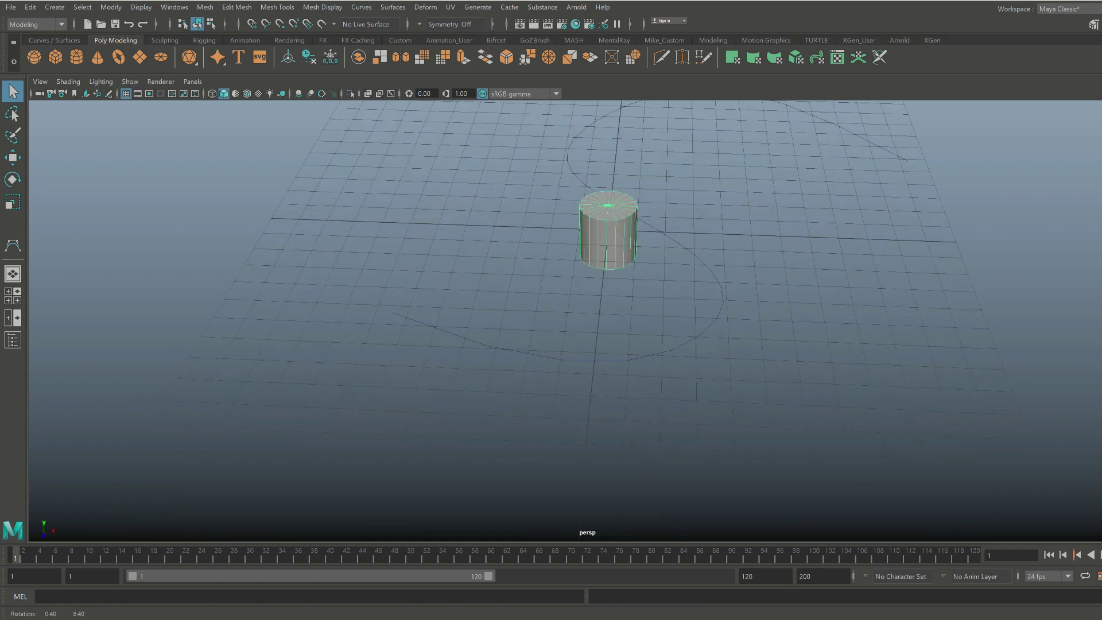
key(ctrl+a)
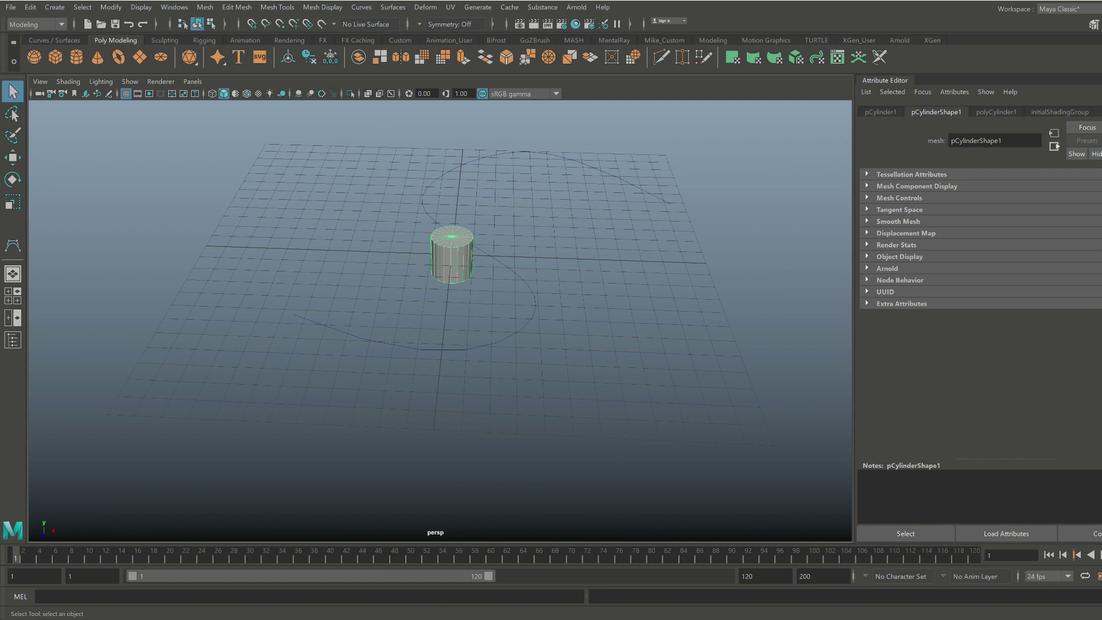
double_click(967, 238)
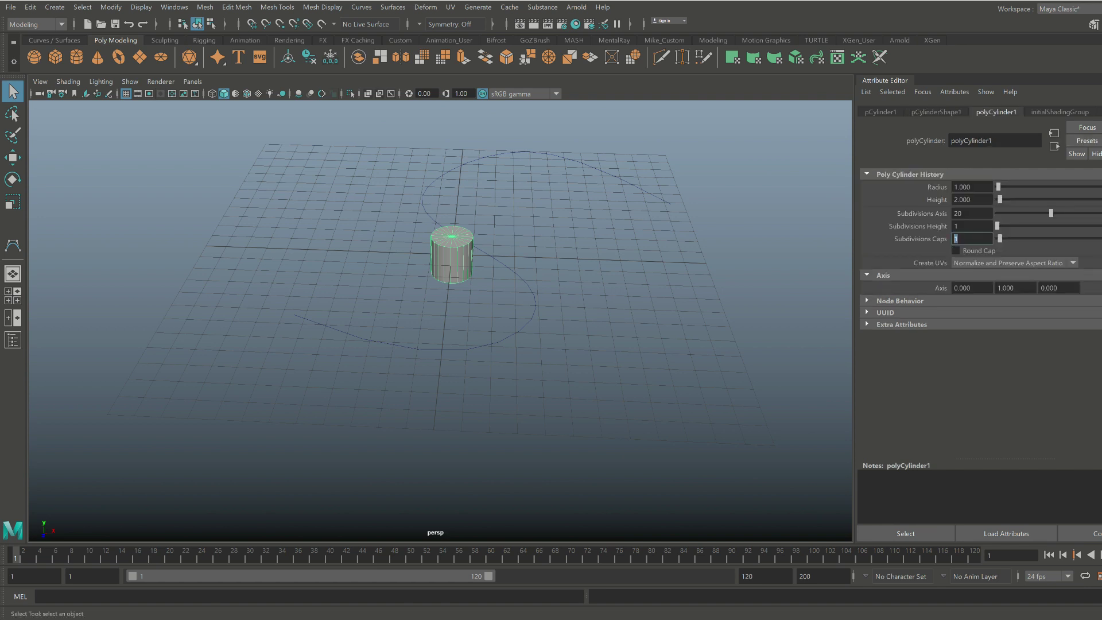
text(0)
key(Return)
click(648, 333)
Rotate the cylinder -90 degrees about Z and move it to the near starting end of the curve
right_drag(458, 254, 500, 233)
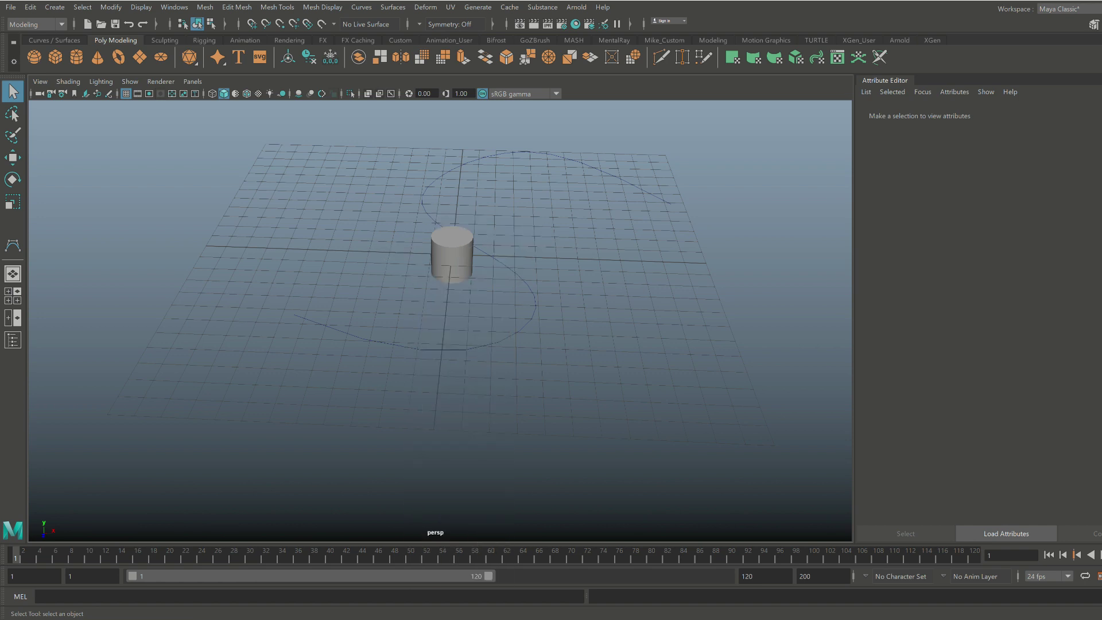
click(458, 254)
key(e)
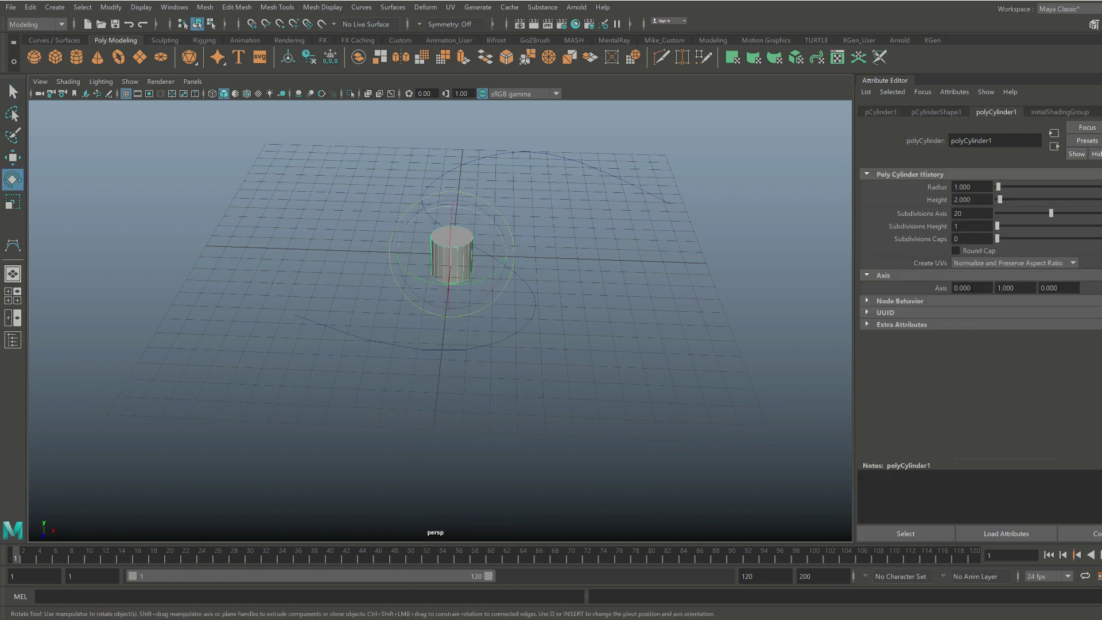
drag(469, 208, 506, 252)
key(ctrl+z)
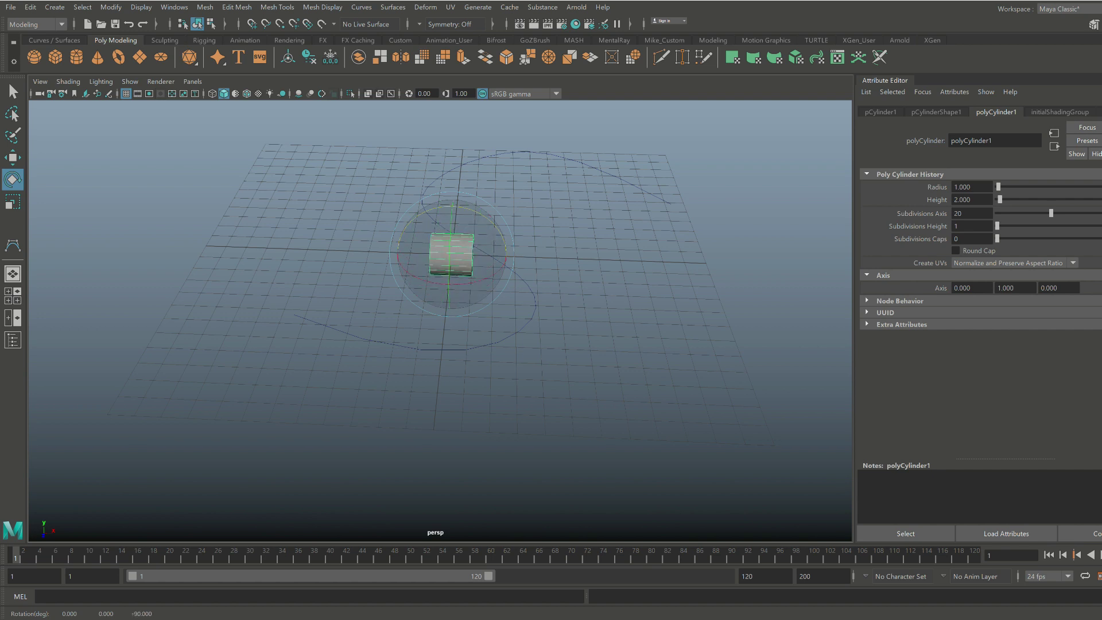
key(w)
drag(448, 286, 439, 377)
drag(504, 341, 329, 335)
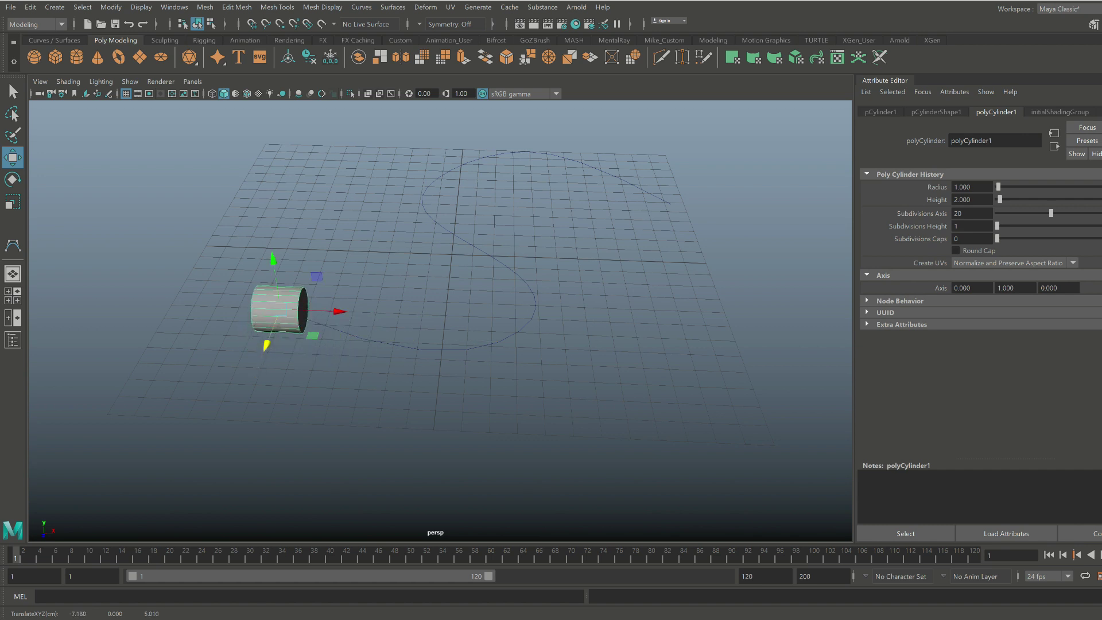
Turn the cylinder horizontally so that its end cap faces along the start of the curve
key(f)
scroll(441, 321, down, 1)
key(e)
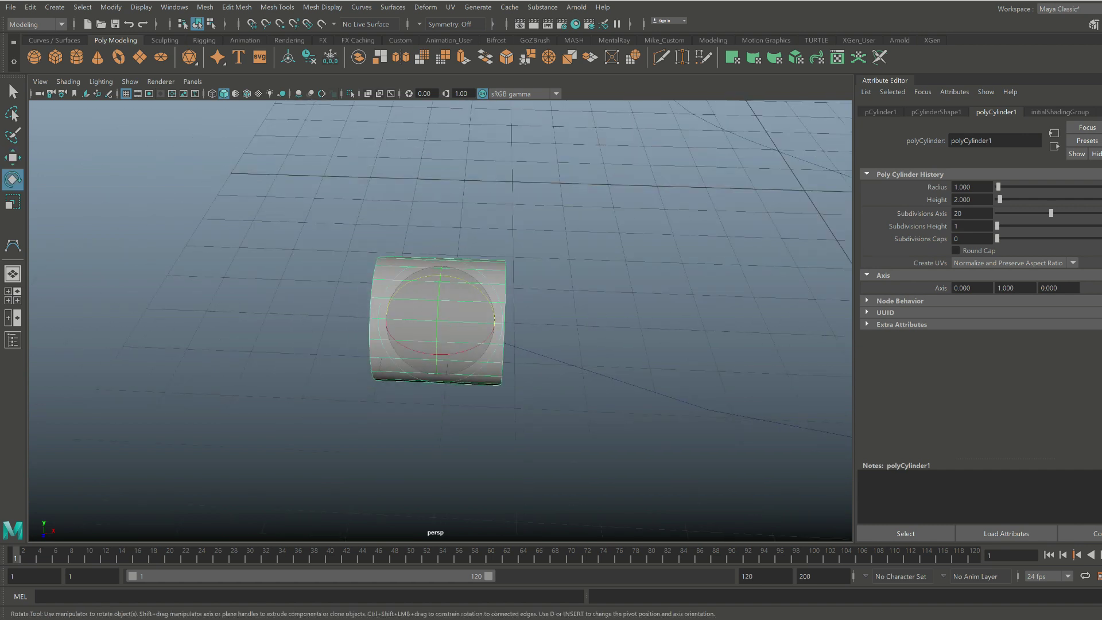
drag(464, 352, 531, 336)
Delete all cylinder faces except the end cap touching the curve, and center the remaining disc's pivot
right_drag(563, 302, 563, 335)
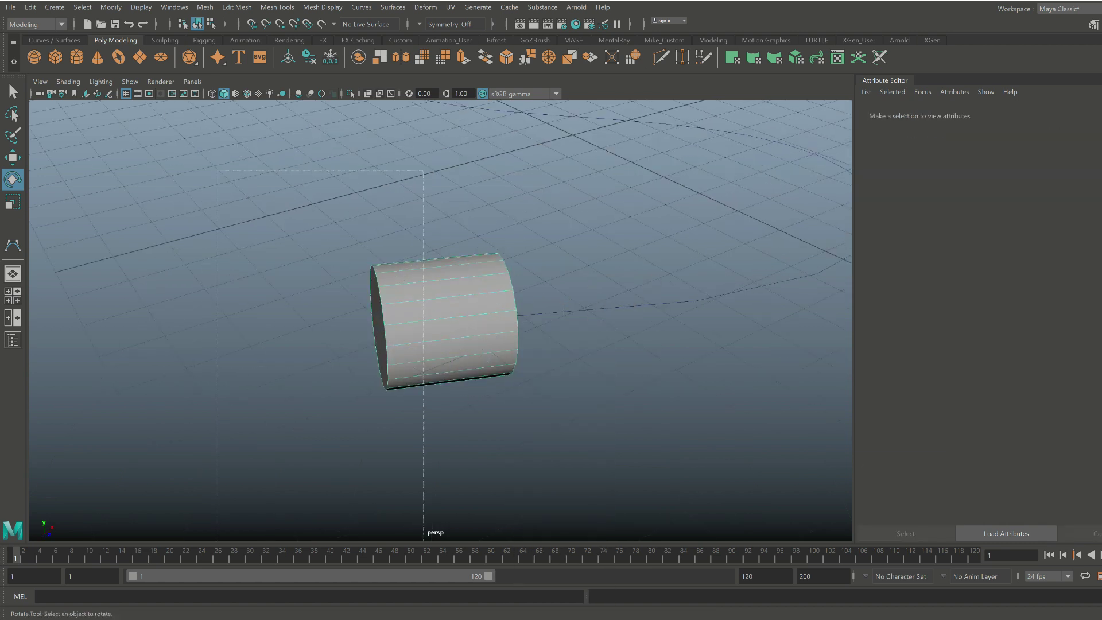
key(Delete)
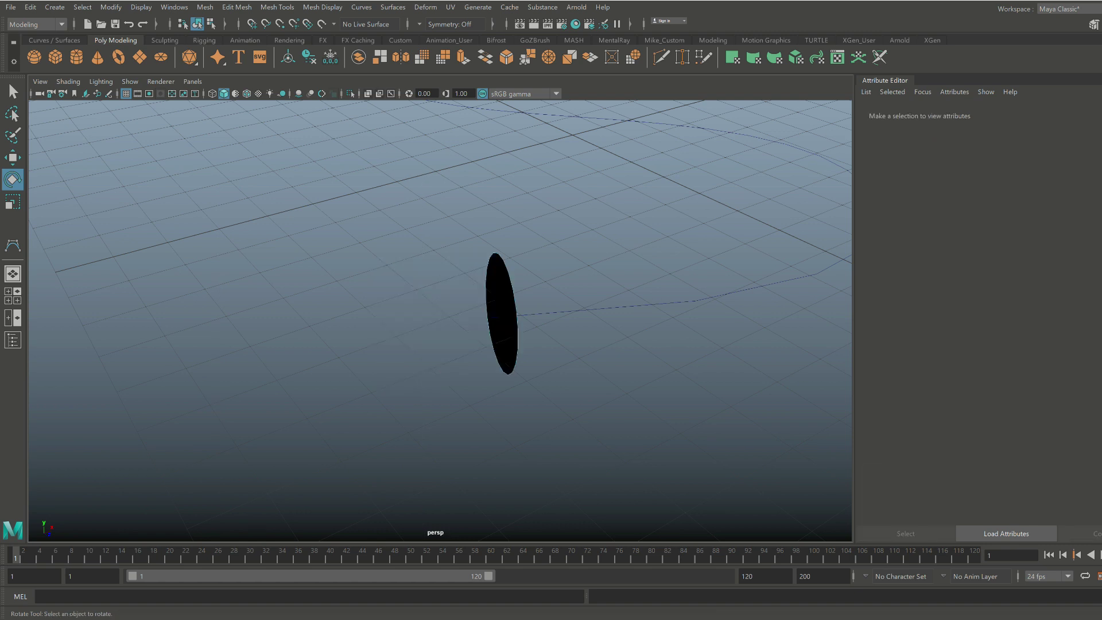
alt+drag(579, 318, 463, 317)
right_drag(474, 302, 539, 283)
click(470, 344)
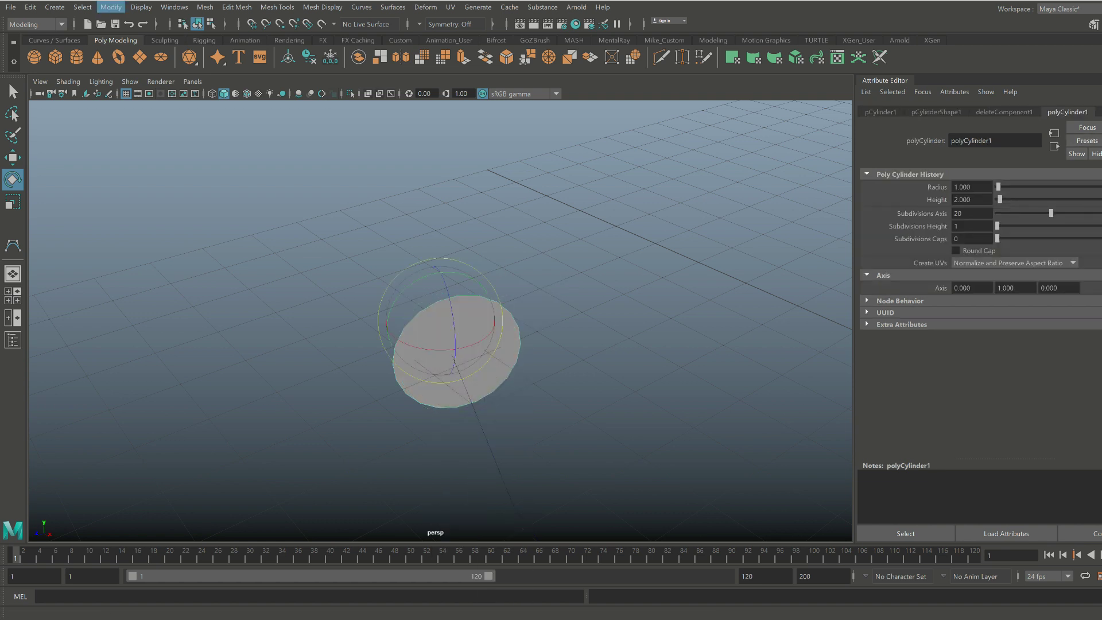
click(110, 7)
click(136, 95)
Extrude the disc's face along the S-shaped curve
scroll(440, 321, down, 4)
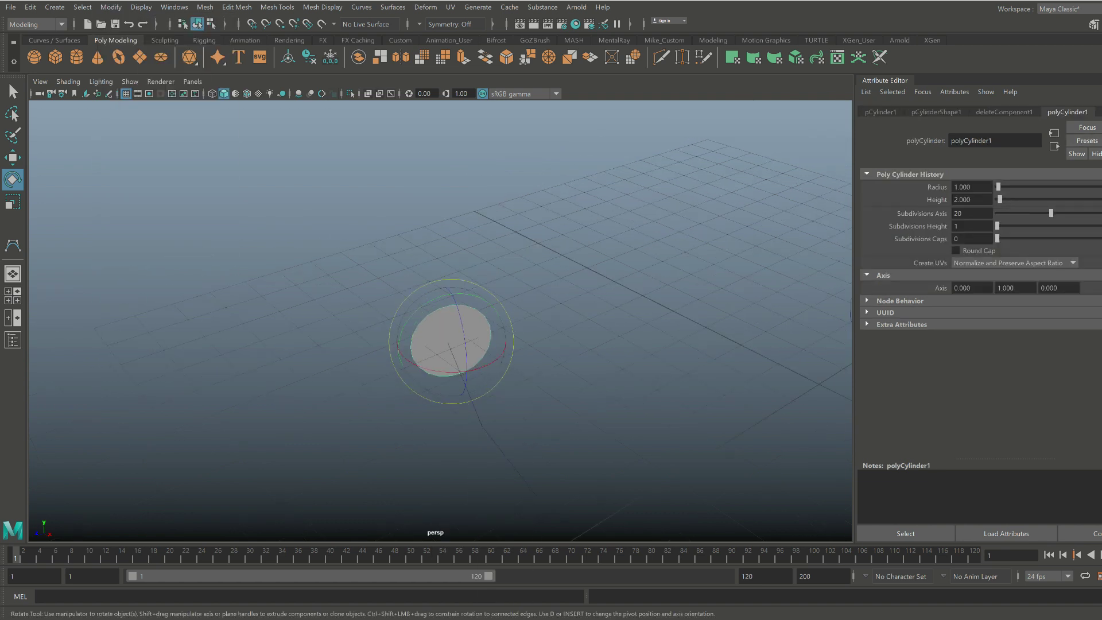
alt+drag(440, 333, 539, 282)
scroll(494, 321, up, 4)
alt+middle_drag(501, 324, 258, 336)
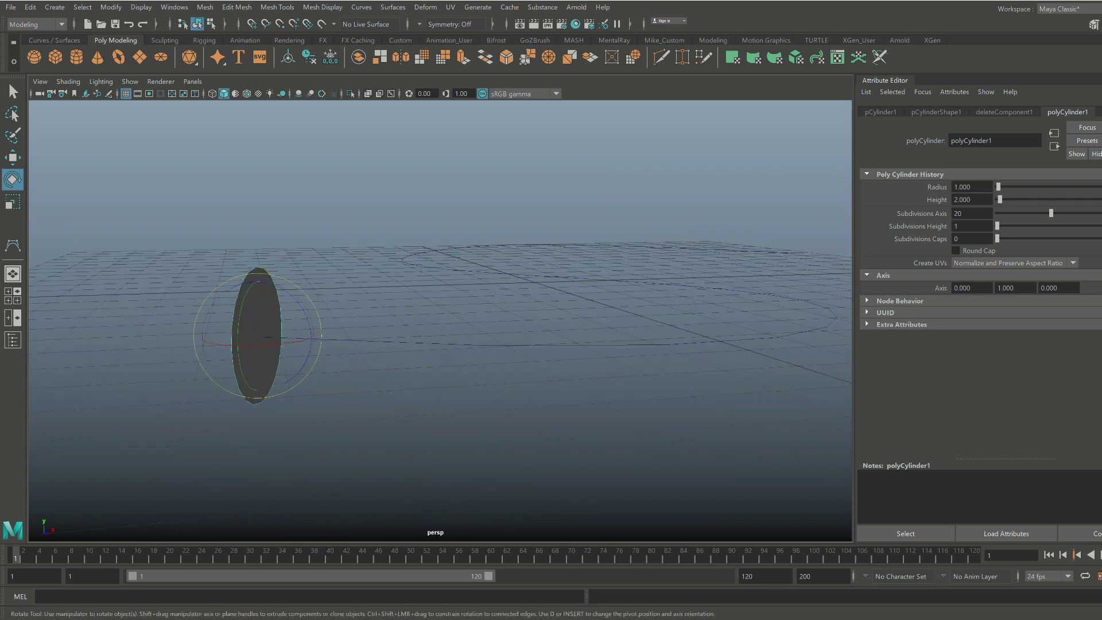
alt+drag(258, 336, 195, 353)
right_drag(295, 282, 295, 314)
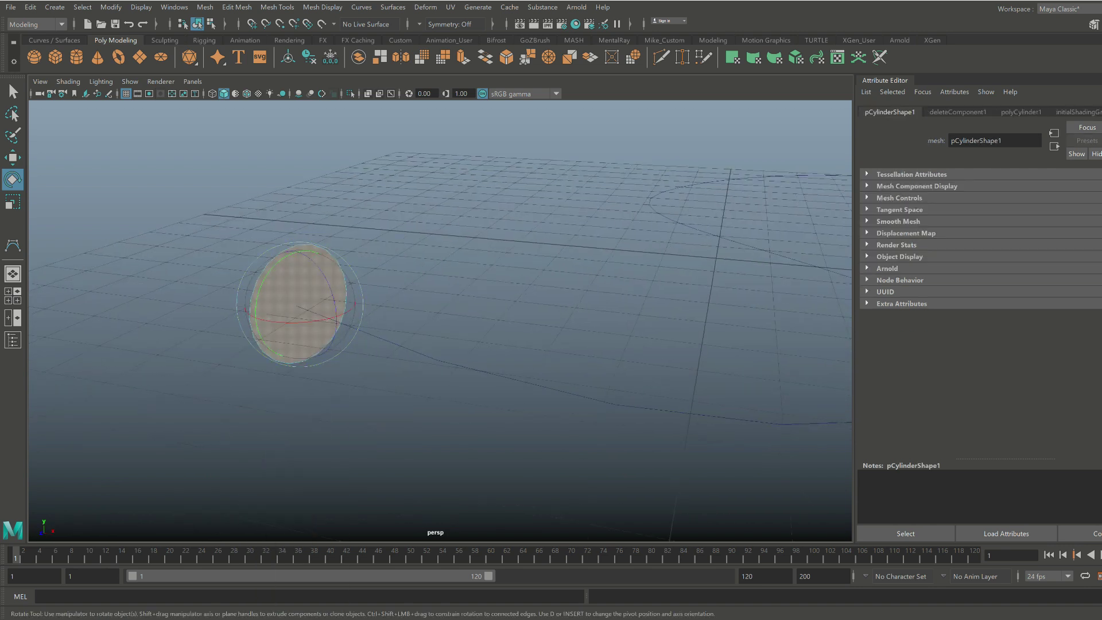
shift+click(396, 344)
key(ctrl+e)
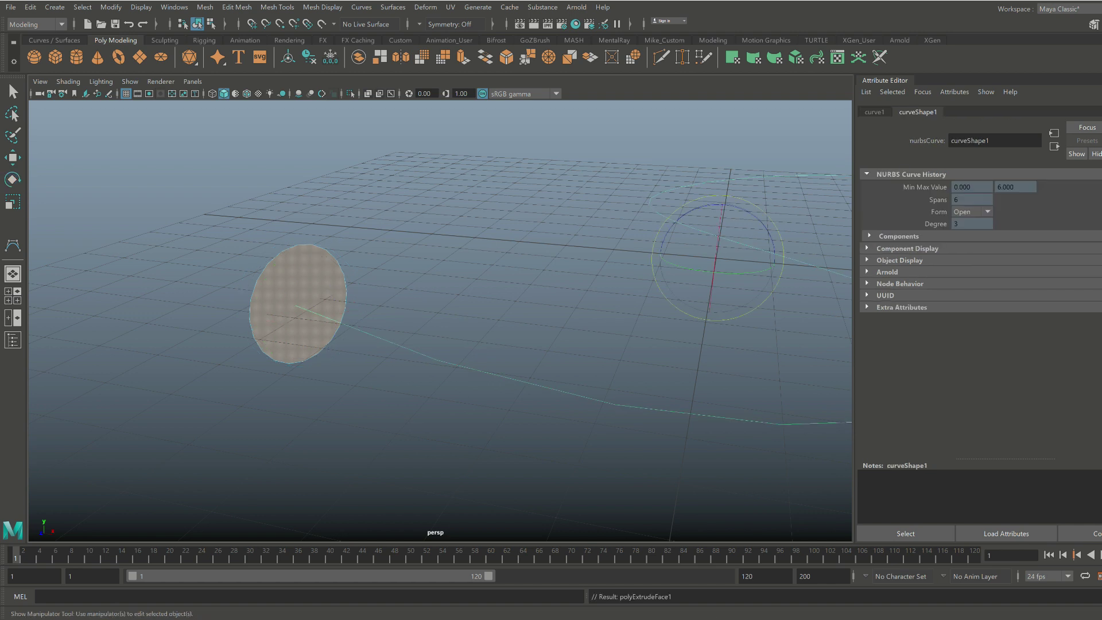
Set the extrusion's divisions to 80 so the tube follows the curve smoothly
scroll(550, 310, down, 10)
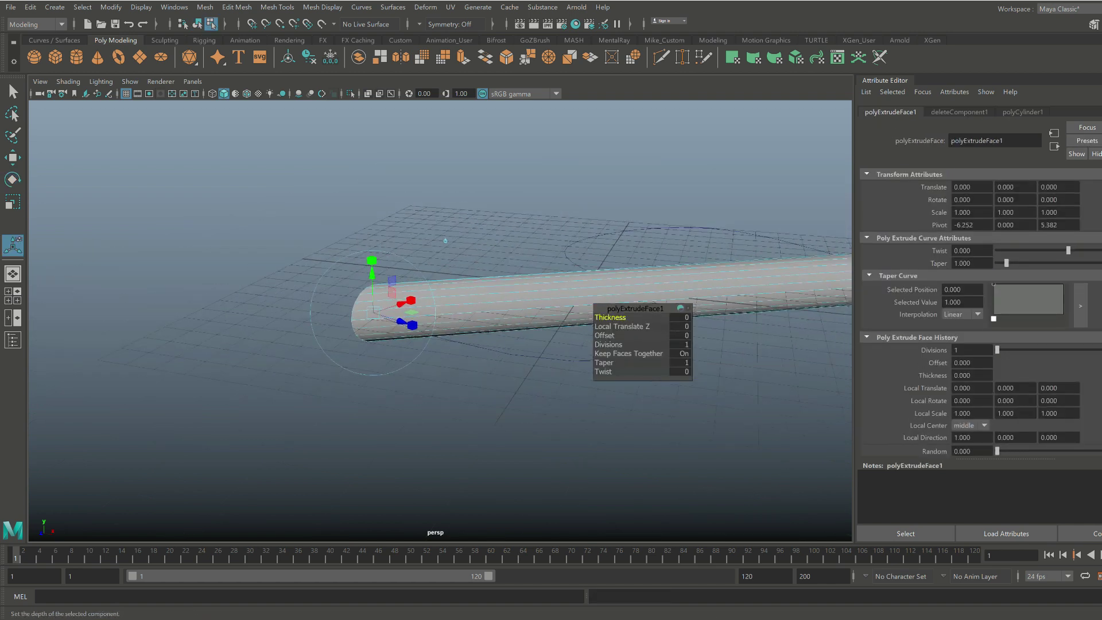
drag(608, 345, 680, 345)
click(680, 344)
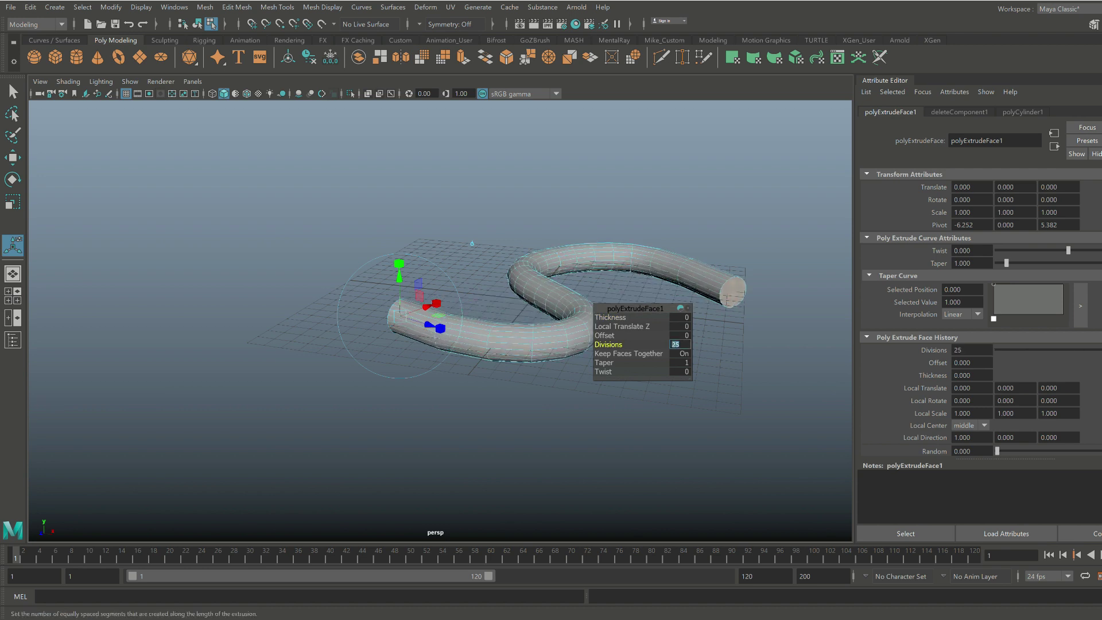
text(80)
key(Return)
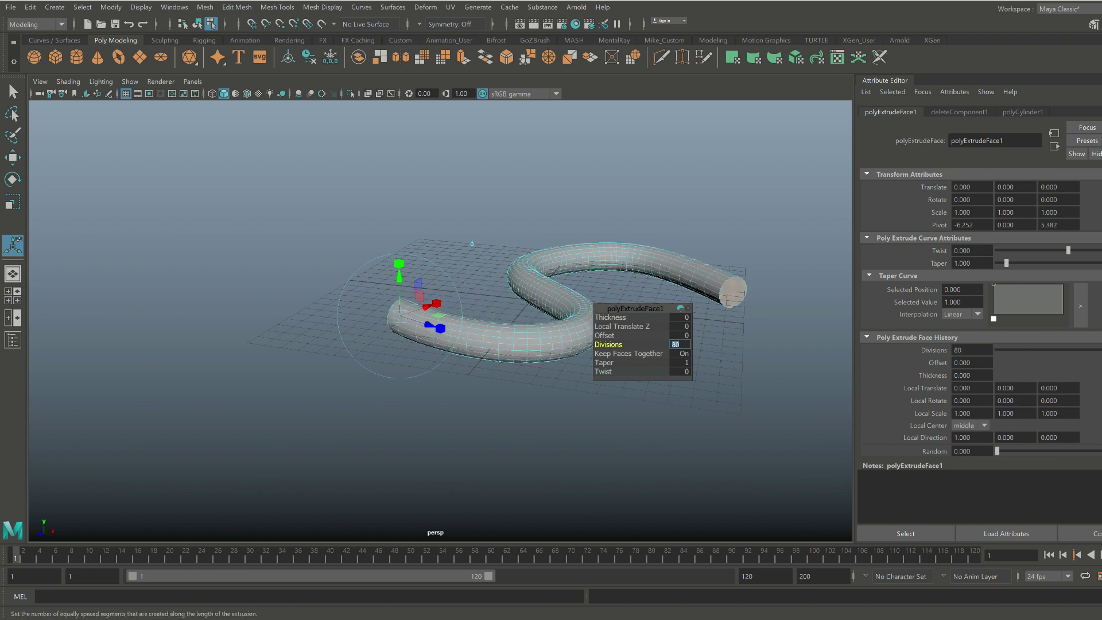
mouse_move(517, 275)
alt+mouse_down()
mouse_move(579, 355)
mouse_move(569, 304)
mouse_move(510, 281)
alt+mouse_up()
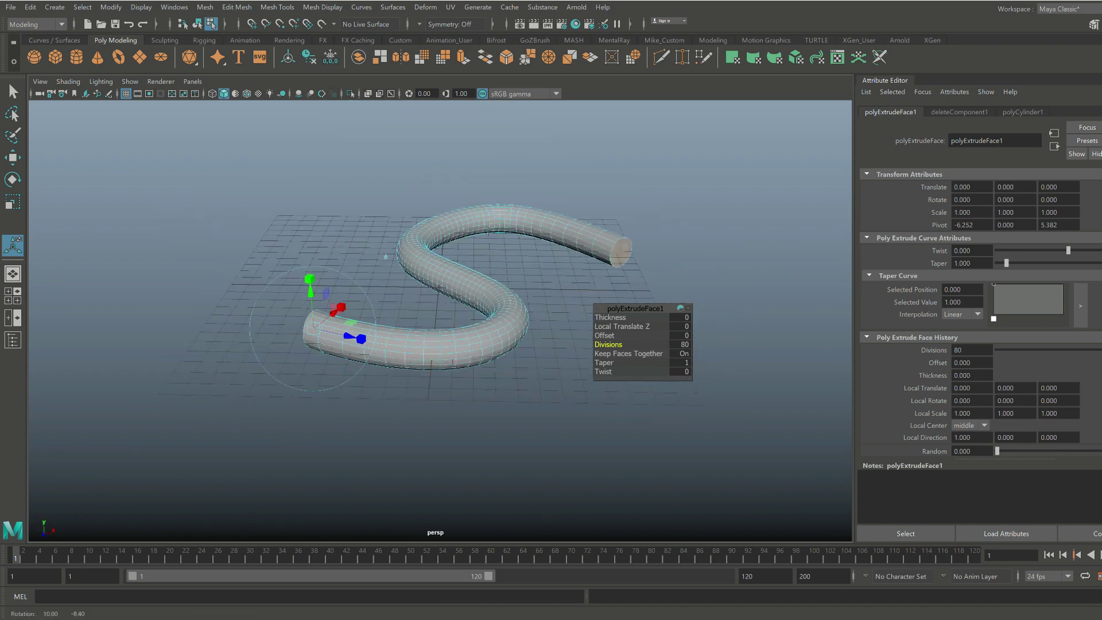
Delete the extruded tube and remove its S-shaped path curve from the scene
right_drag(459, 225, 418, 226)
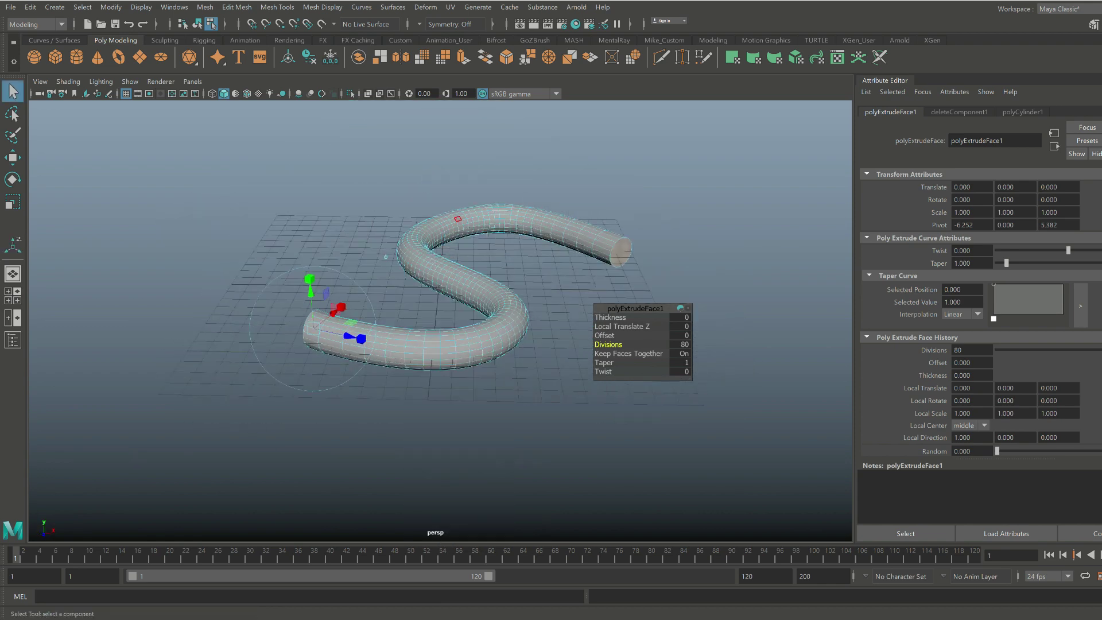
drag(320, 205, 643, 372)
click(642, 372)
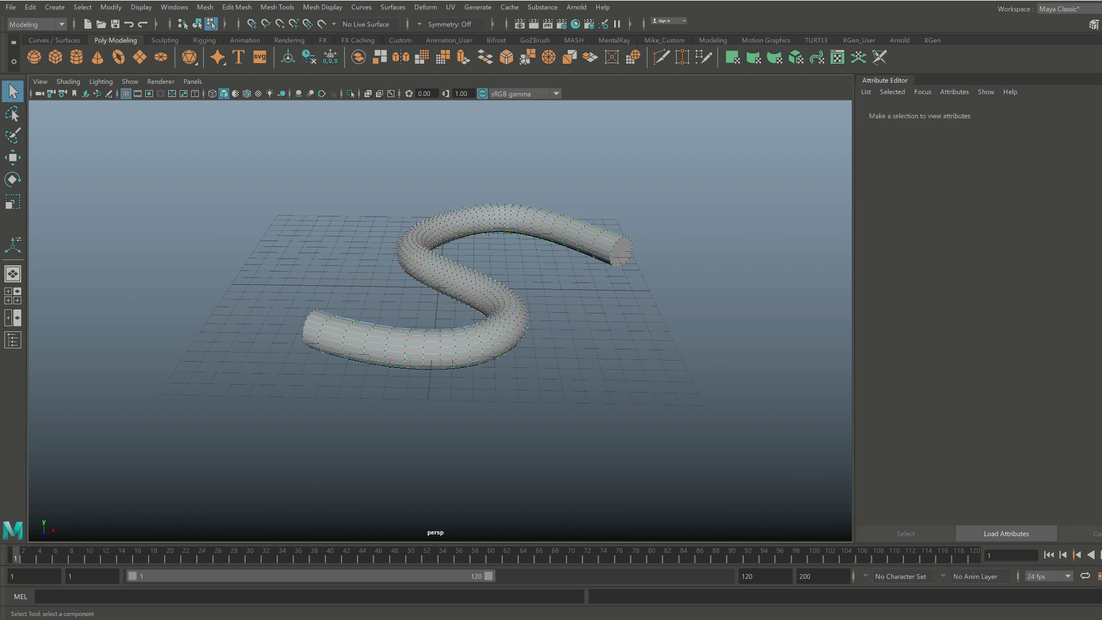
right_drag(598, 242, 647, 223)
click(597, 241)
key(Delete)
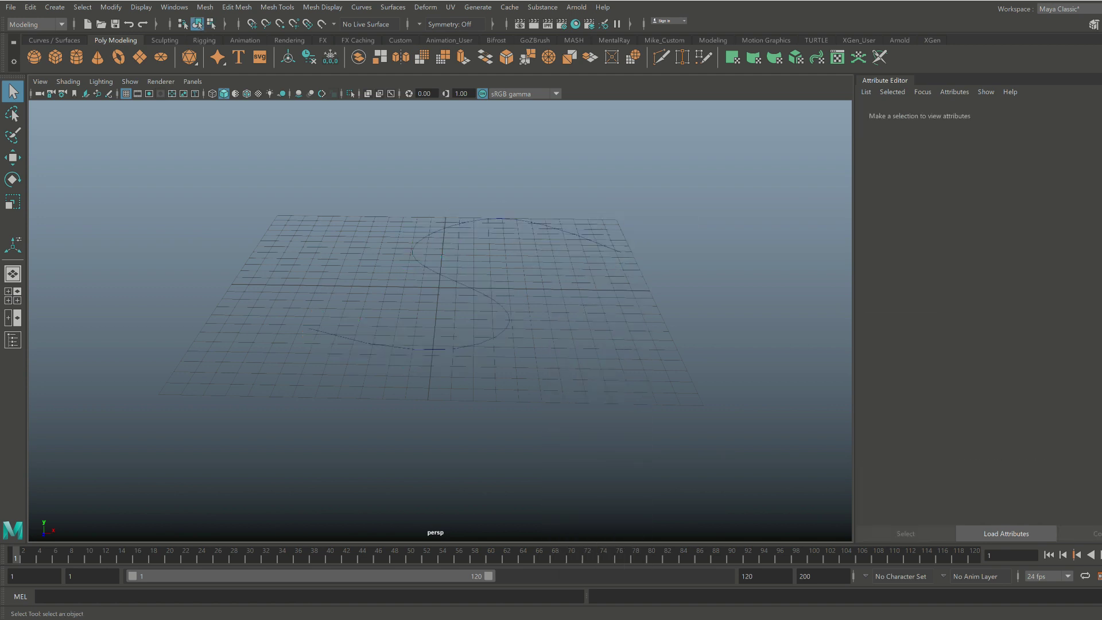
click(592, 239)
key(ctrl+h)
Draw a new winding CV curve with seven control points across the grid
click(54, 7)
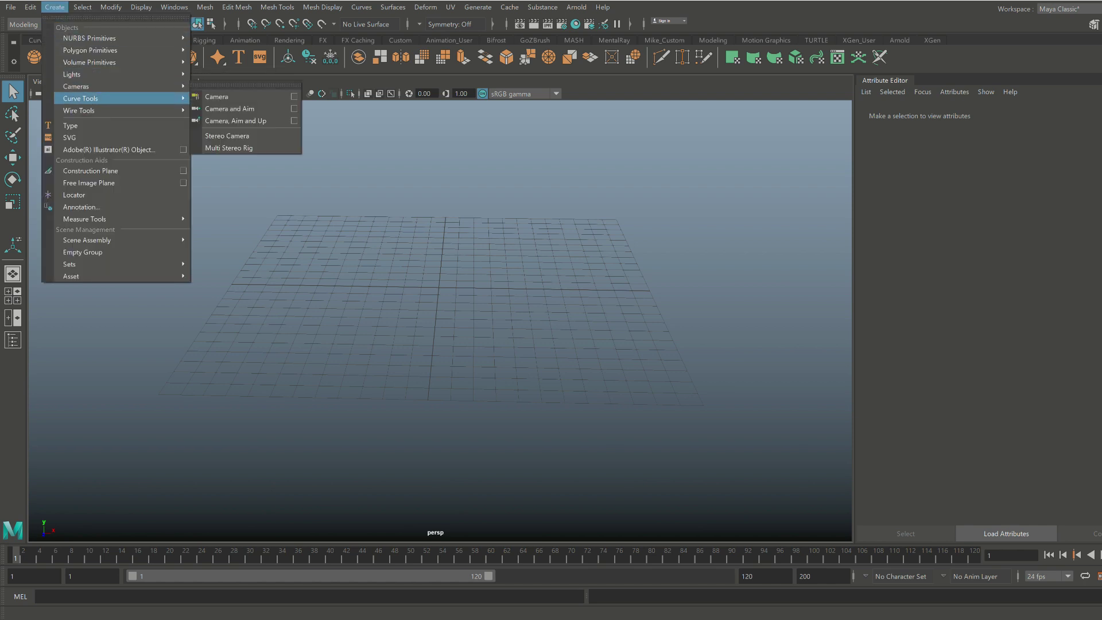
mouse_move(86, 98)
click(224, 108)
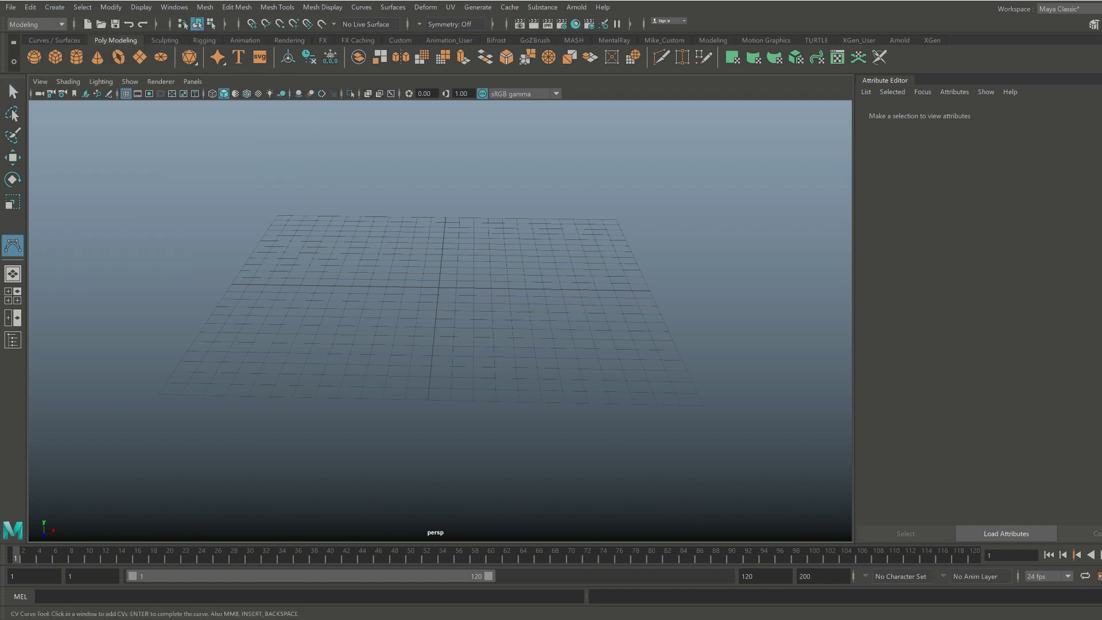
click(279, 350)
click(514, 347)
click(482, 268)
click(364, 207)
click(446, 161)
click(633, 179)
click(654, 339)
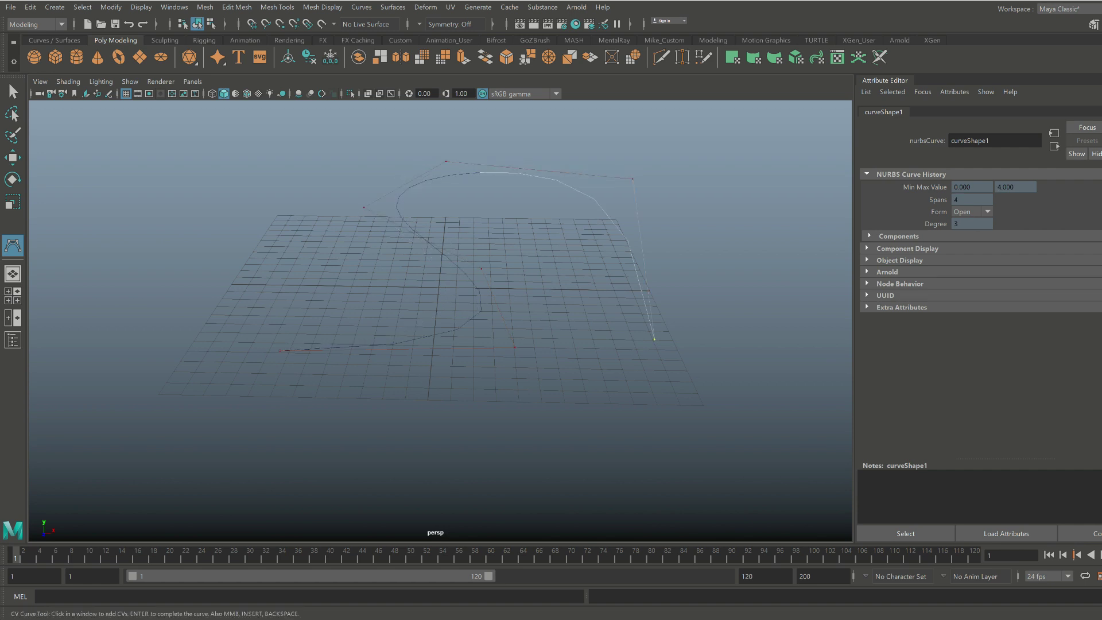
key(q)
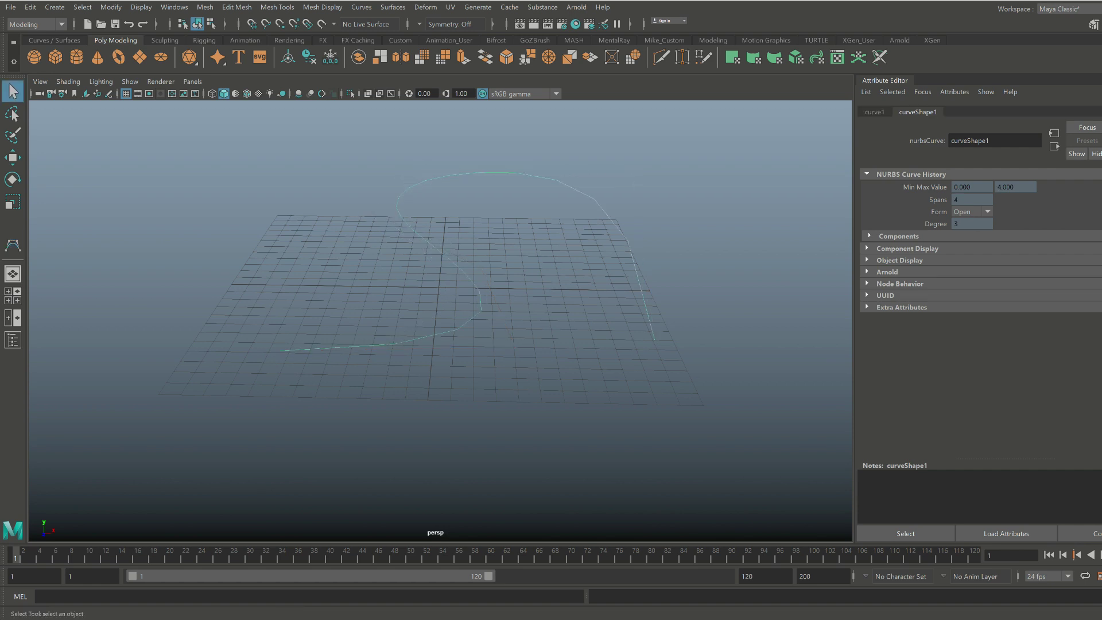
Create a NURBS circle at the centre of the grid
alt+drag(493, 287, 548, 293)
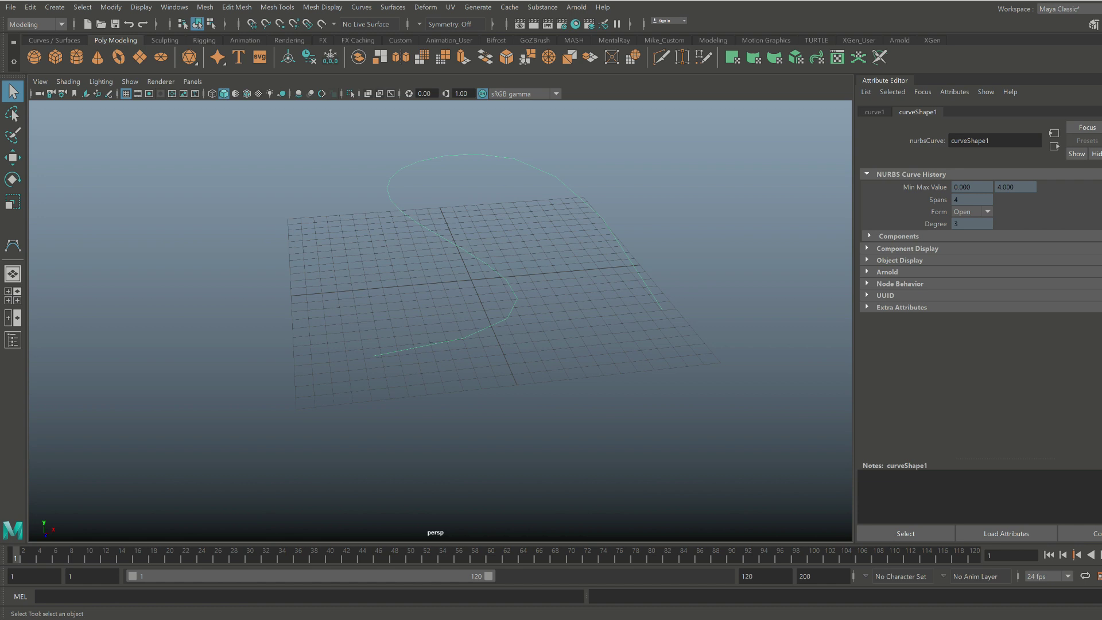
click(54, 7)
mouse_move(114, 38)
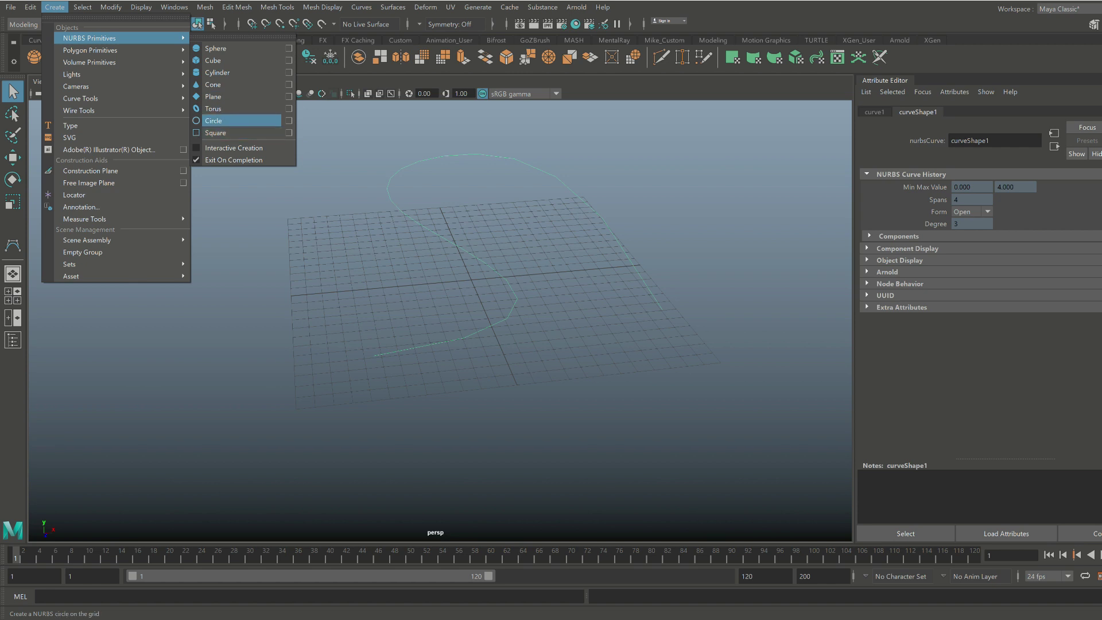
click(214, 121)
Rotate the NURBS circle upright and move it to the front starting end of the winding curve
key(e)
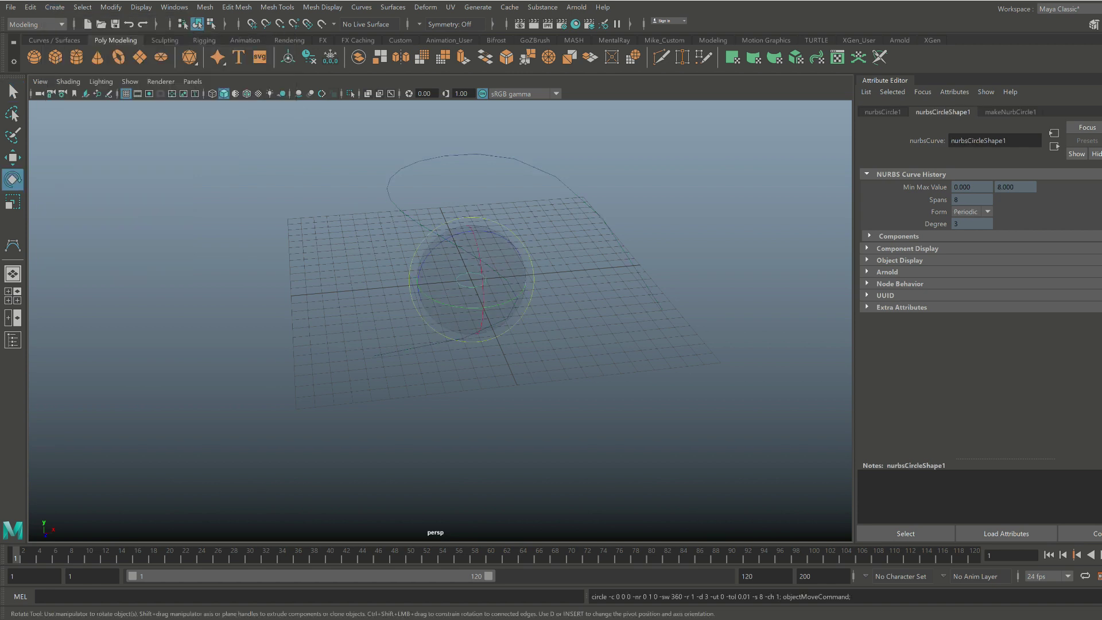
drag(441, 238, 575, 247)
key(w)
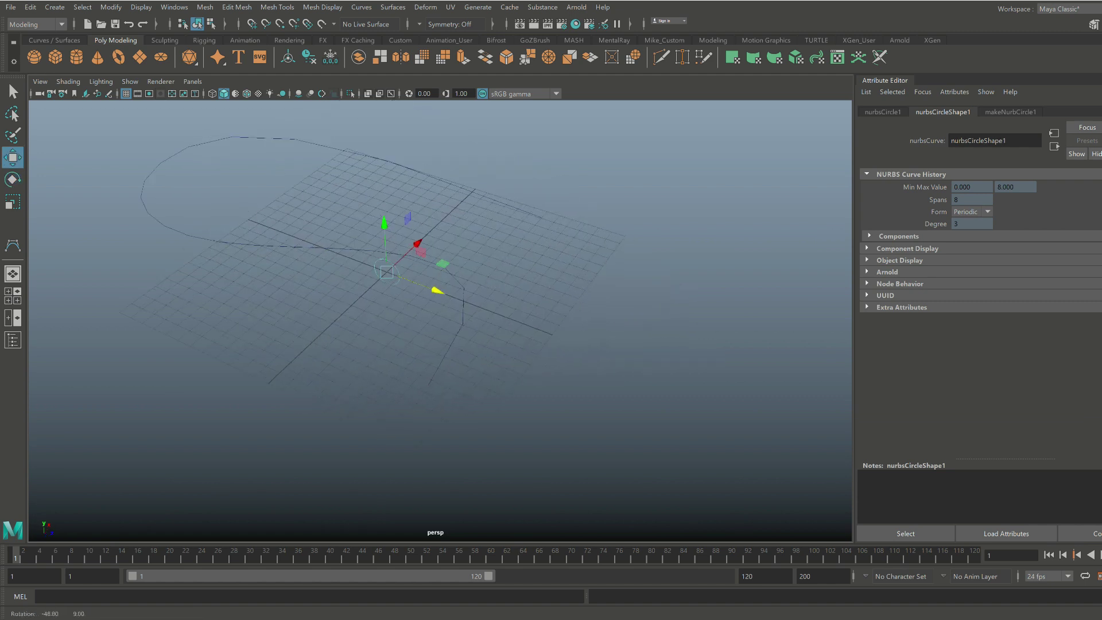
drag(439, 291, 437, 322)
drag(547, 347, 414, 335)
scroll(339, 333, up, 5)
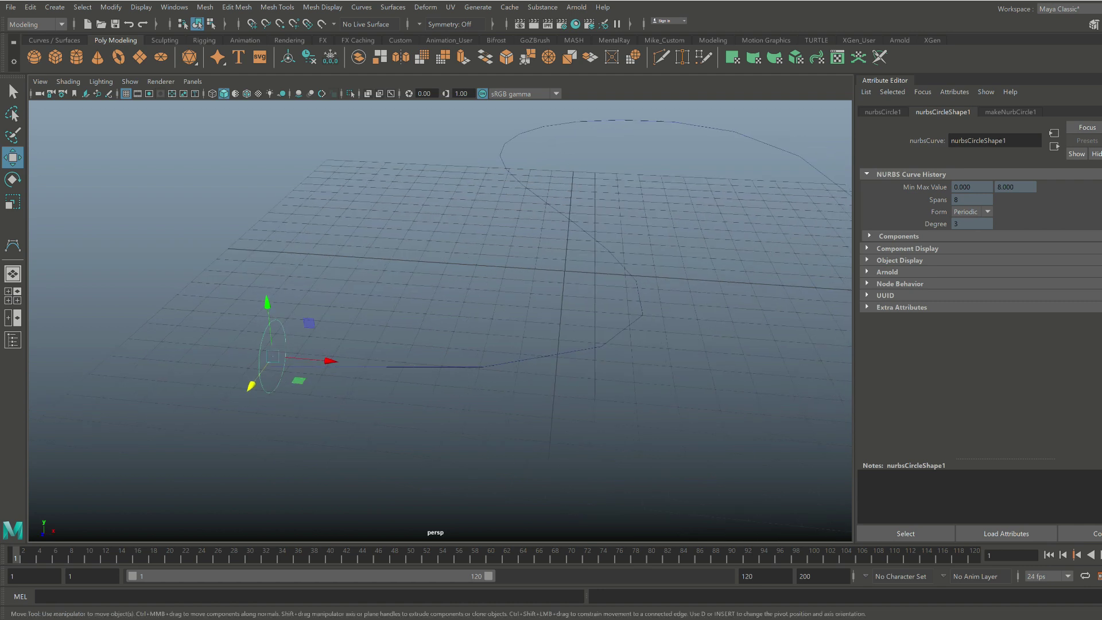
Extrude the circle profile along the winding curve with the surface Extrude command
shift+click(429, 367)
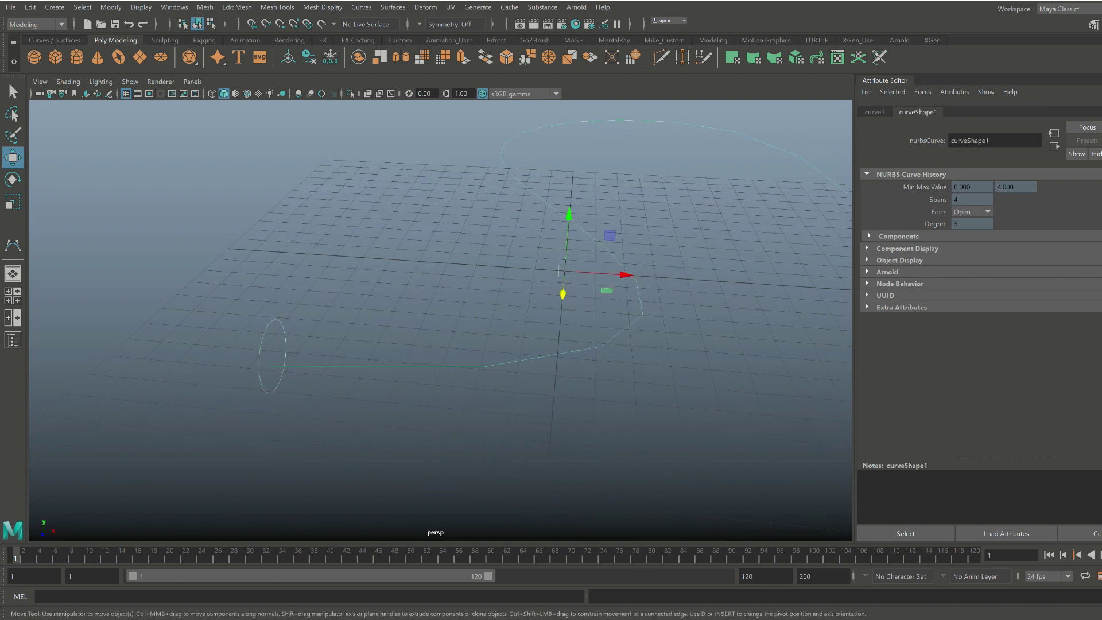
key(q)
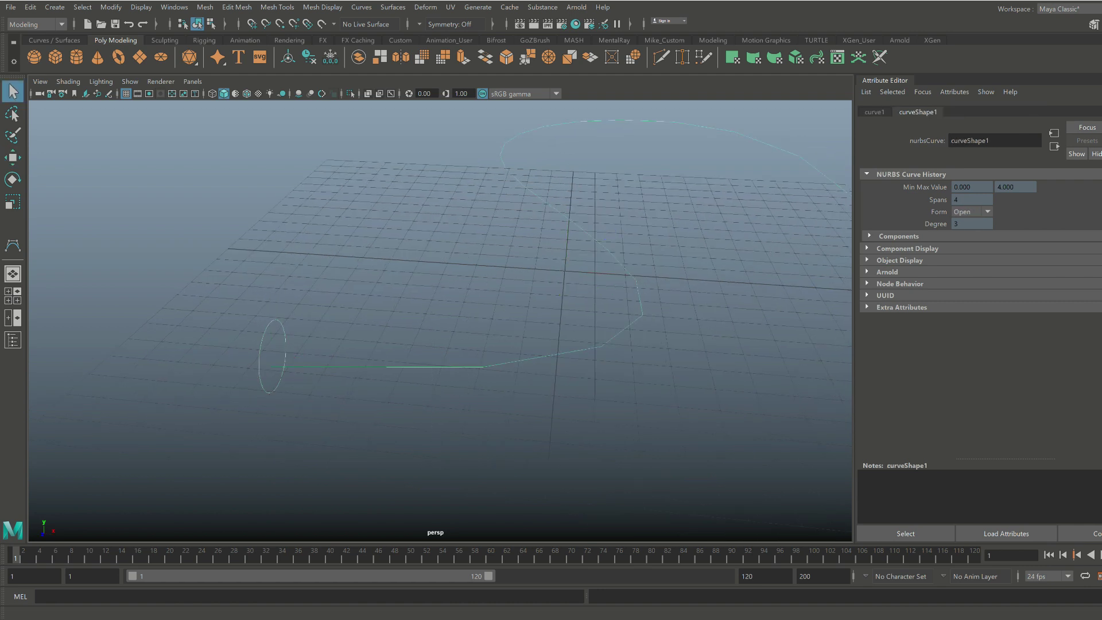
click(54, 41)
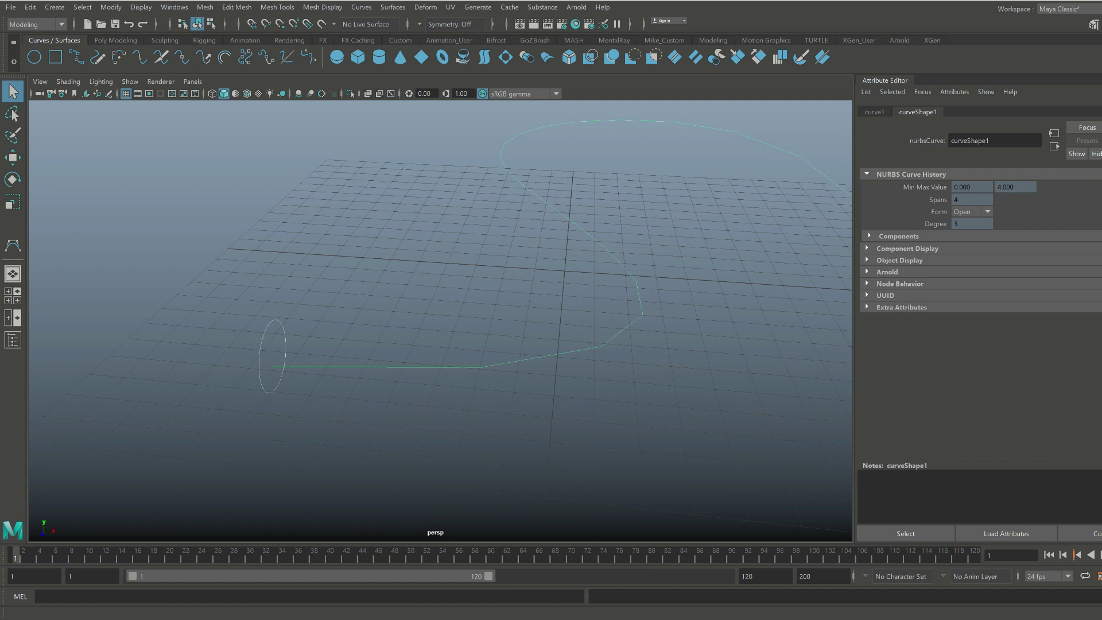
click(527, 57)
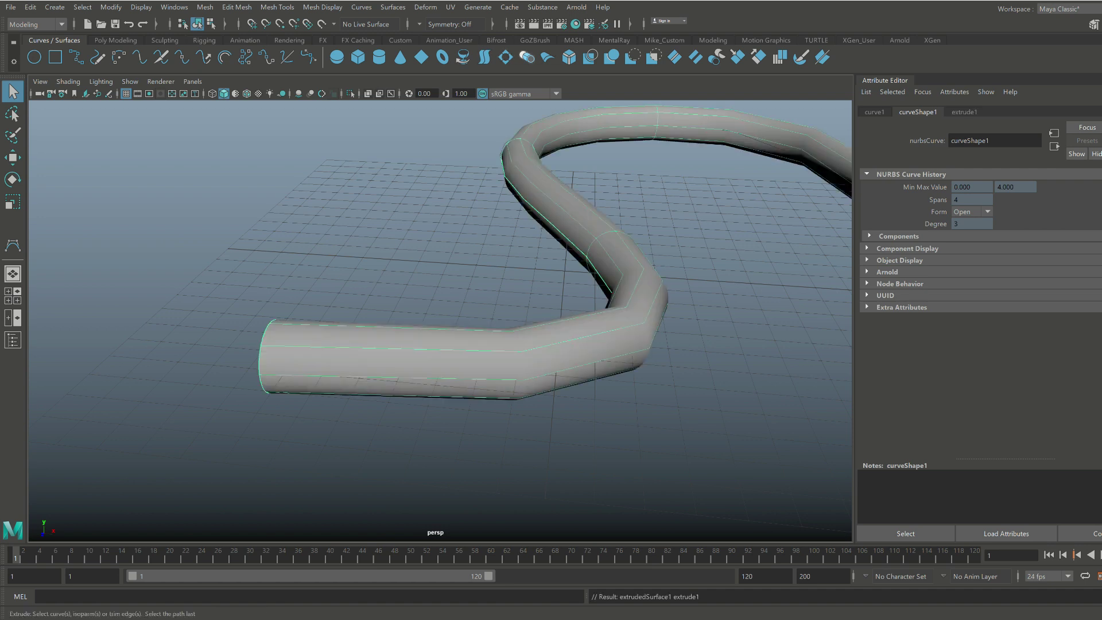
scroll(440, 321, down, 4)
scroll(440, 321, down, 3)
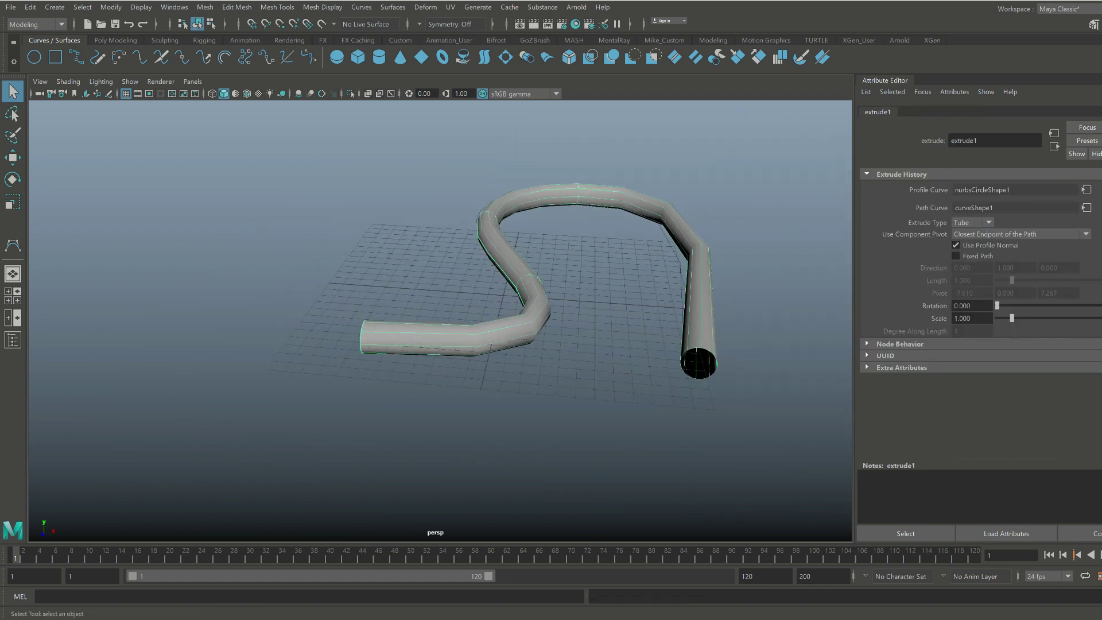
Set the extruded NURBS tube to the smoothest viewport display level
alt+drag(440, 321, 482, 330)
alt+middle_drag(482, 330, 388, 359)
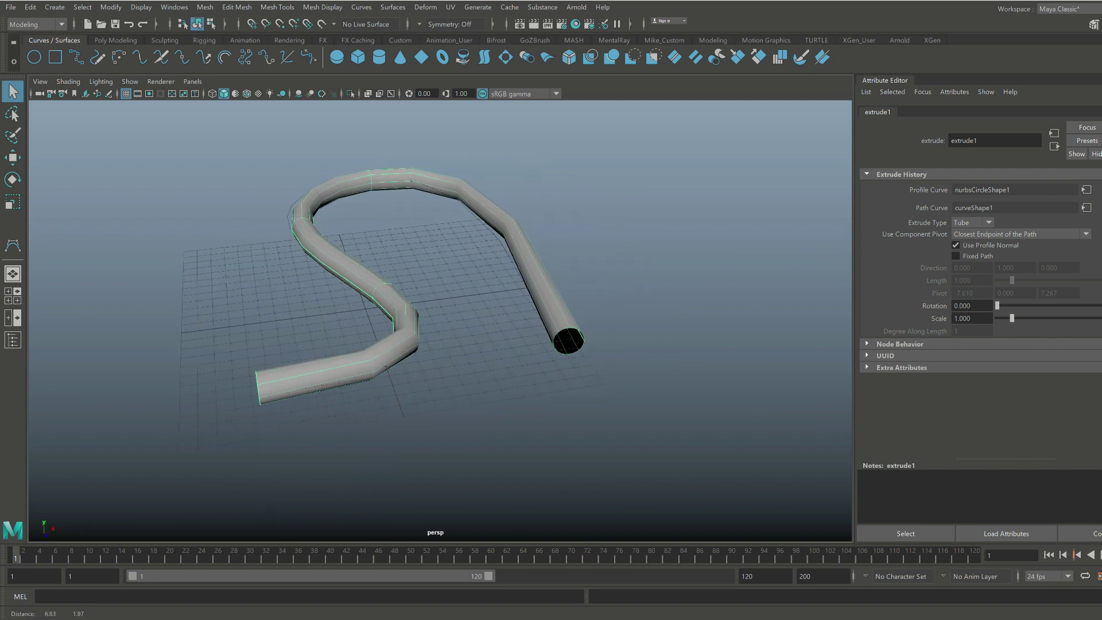
key(3)
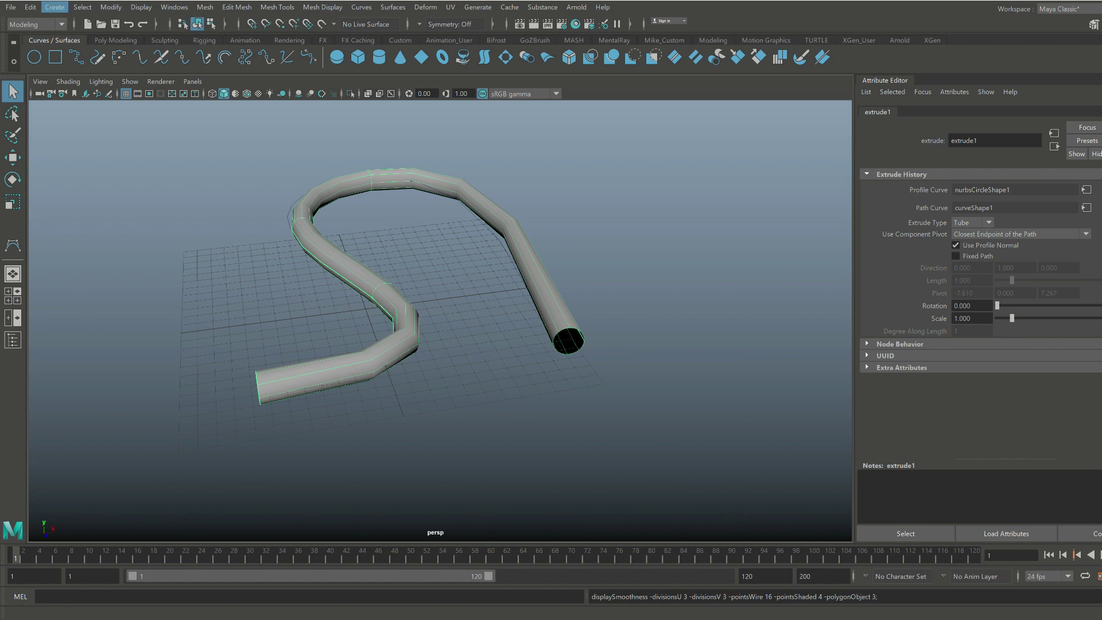
Convert the NURBS tube to polygons with the type set to Quads and the Standard fit tessellation method
click(111, 8)
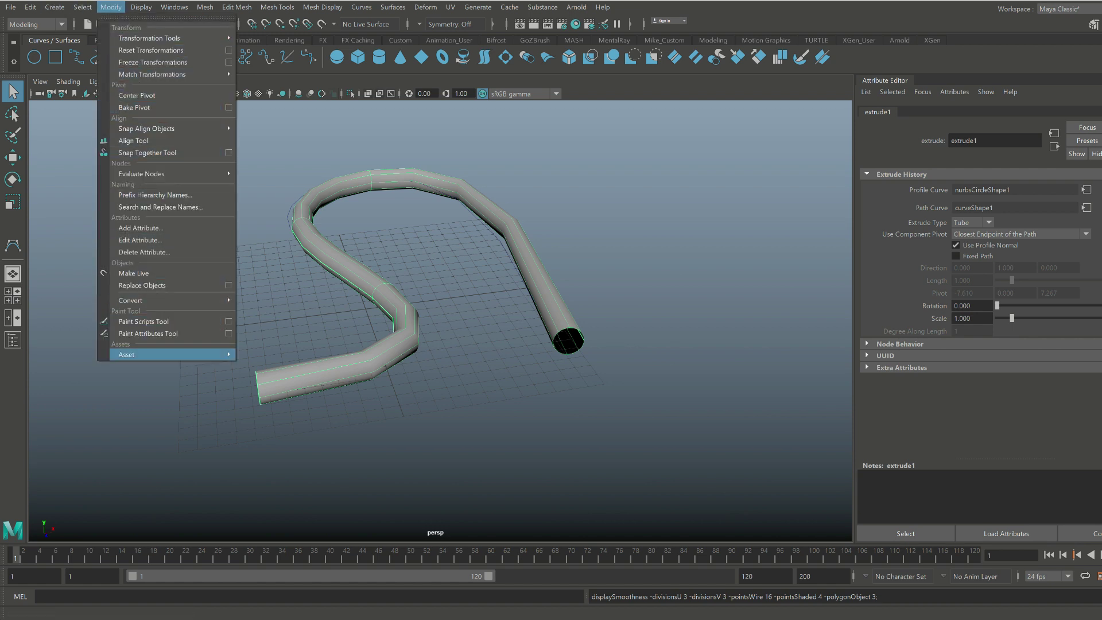
mouse_move(172, 300)
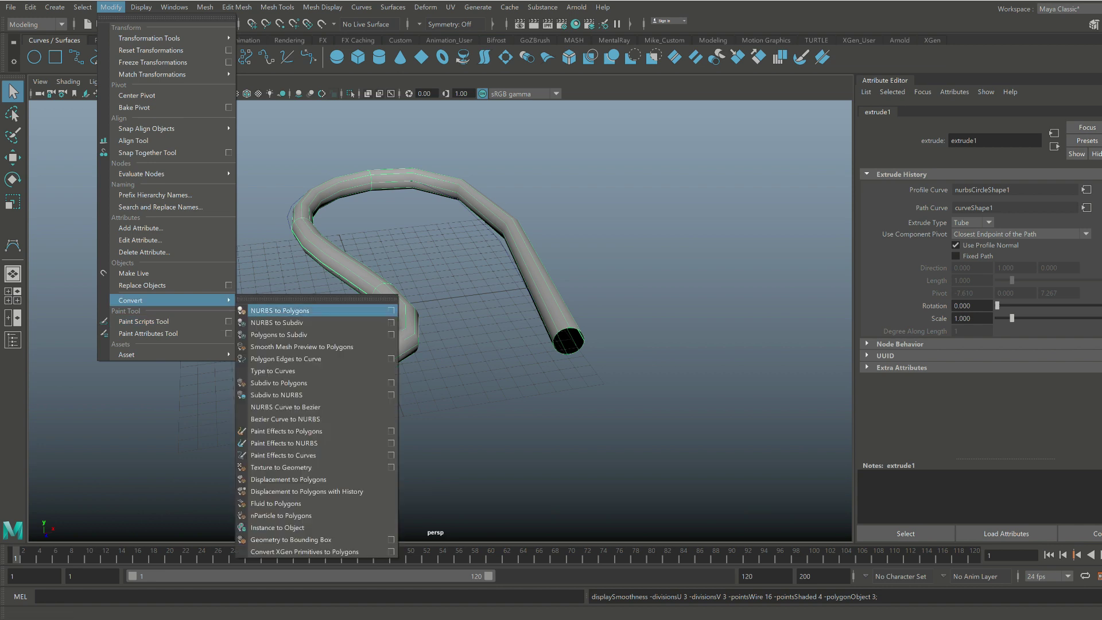
click(391, 311)
drag(860, 144, 726, 149)
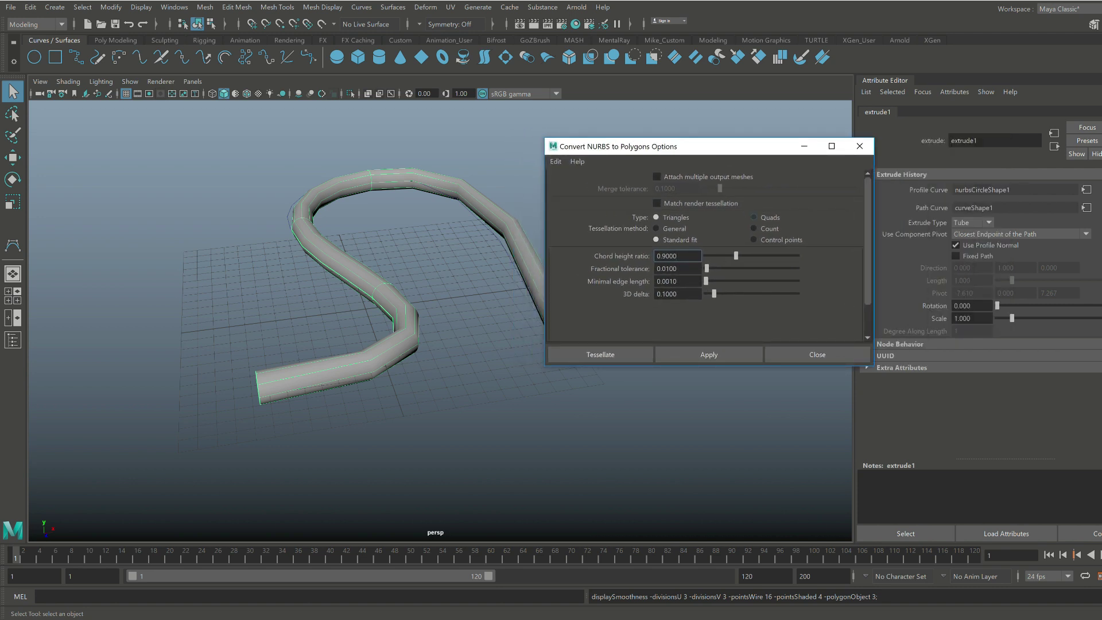
click(754, 218)
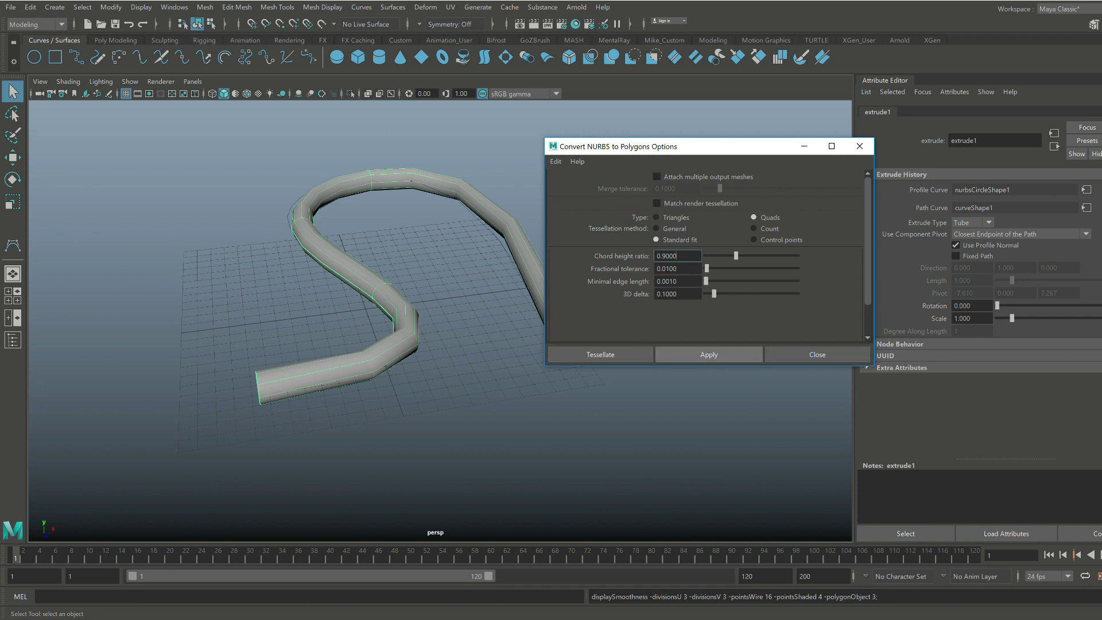
click(709, 354)
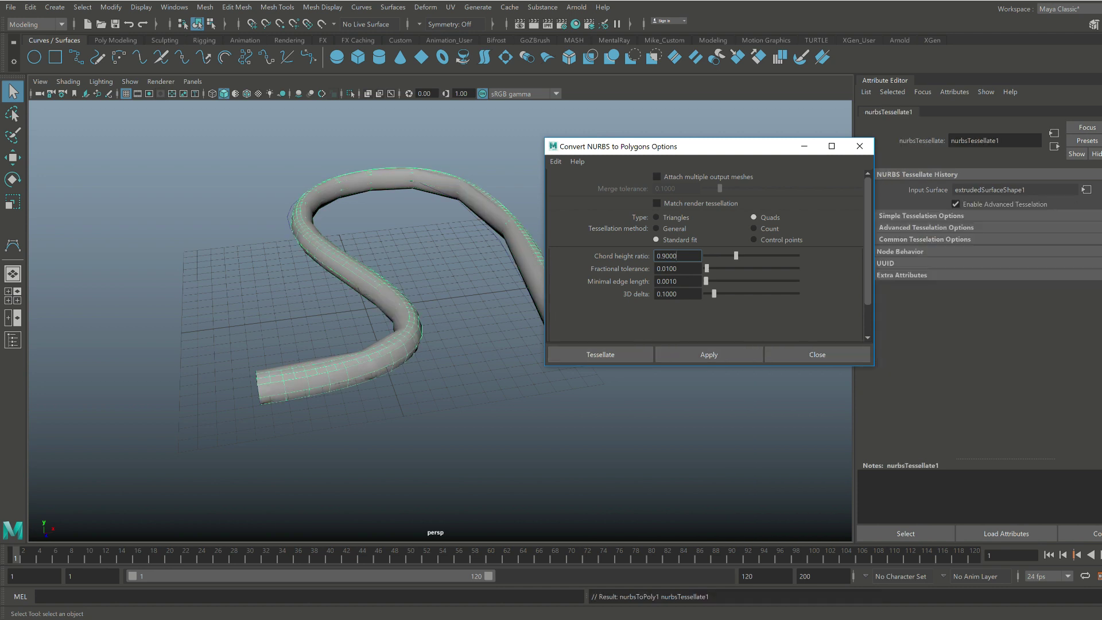
Move the converted polygon tube sideways, clear of the original NURBS tube
alt+drag(368, 322, 459, 293)
alt+middle_drag(448, 293, 371, 286)
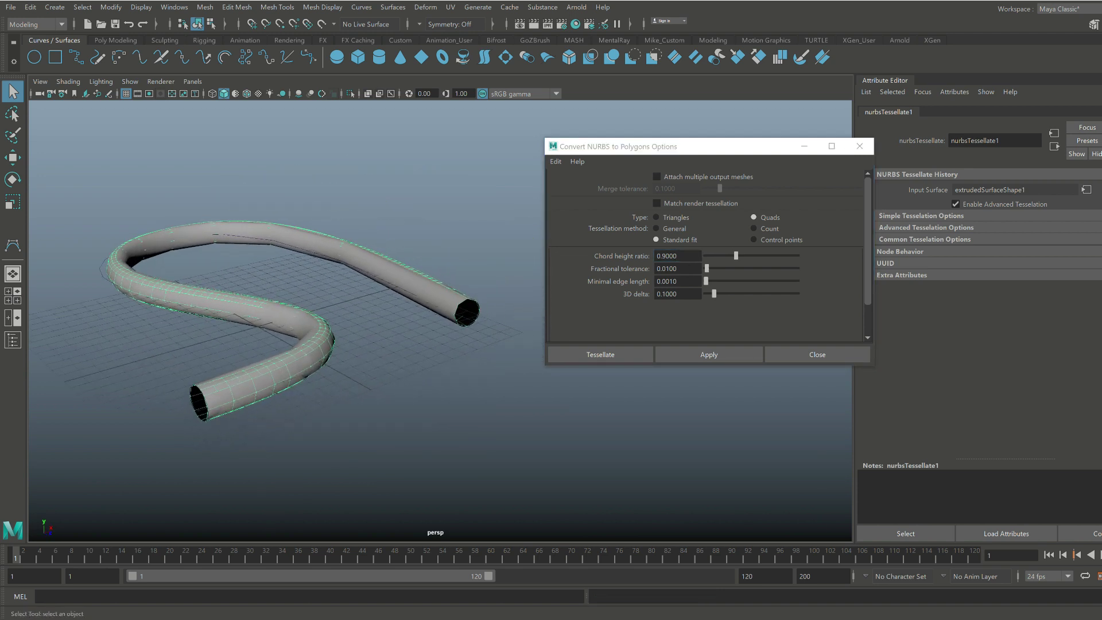
alt+drag(370, 287, 372, 318)
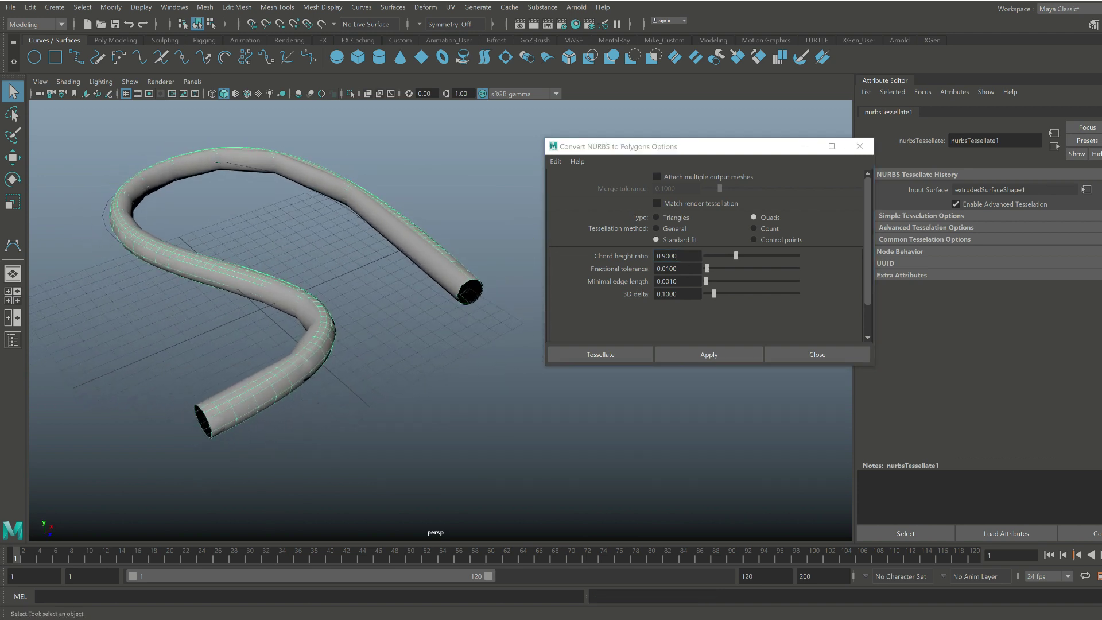
key(w)
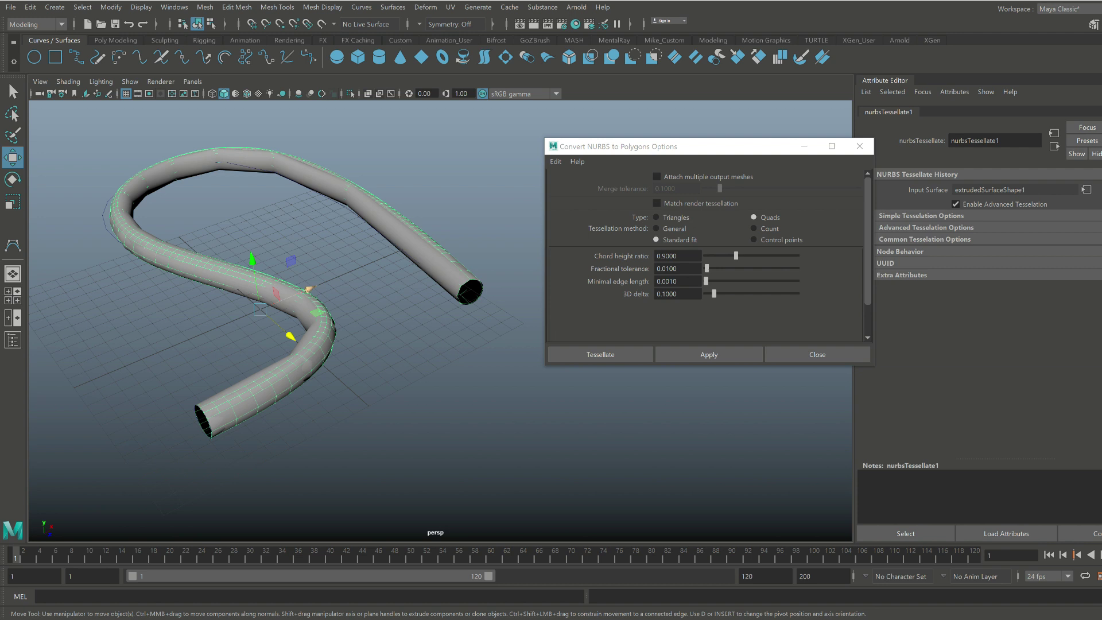
drag(290, 336, 367, 303)
Delete the original NURBS tube and its path curve, and close the conversion options
click(304, 310)
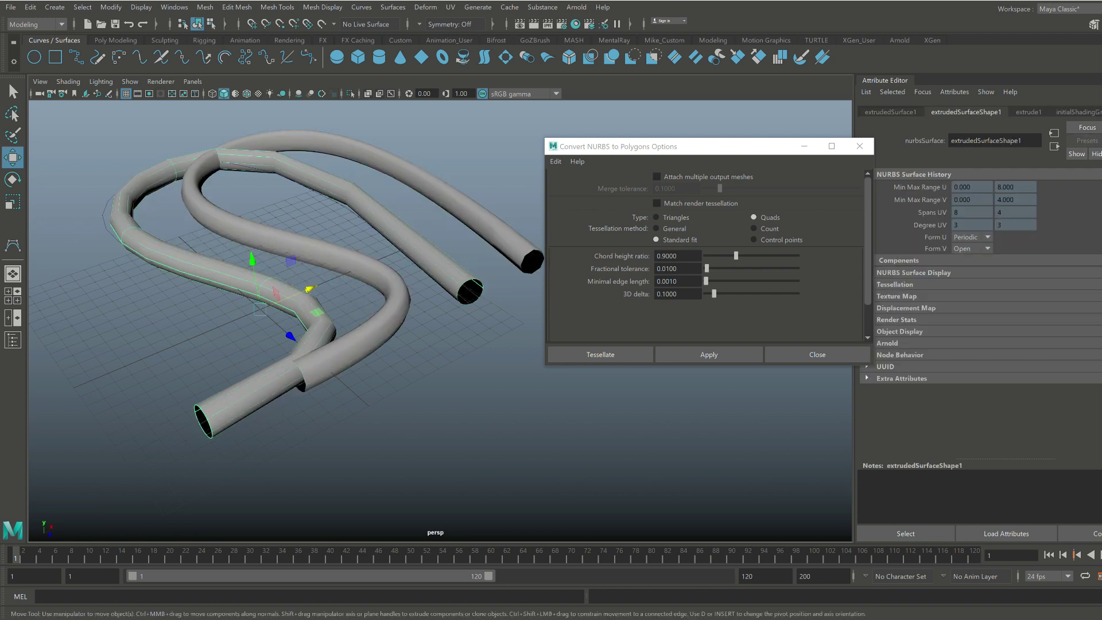
key(Delete)
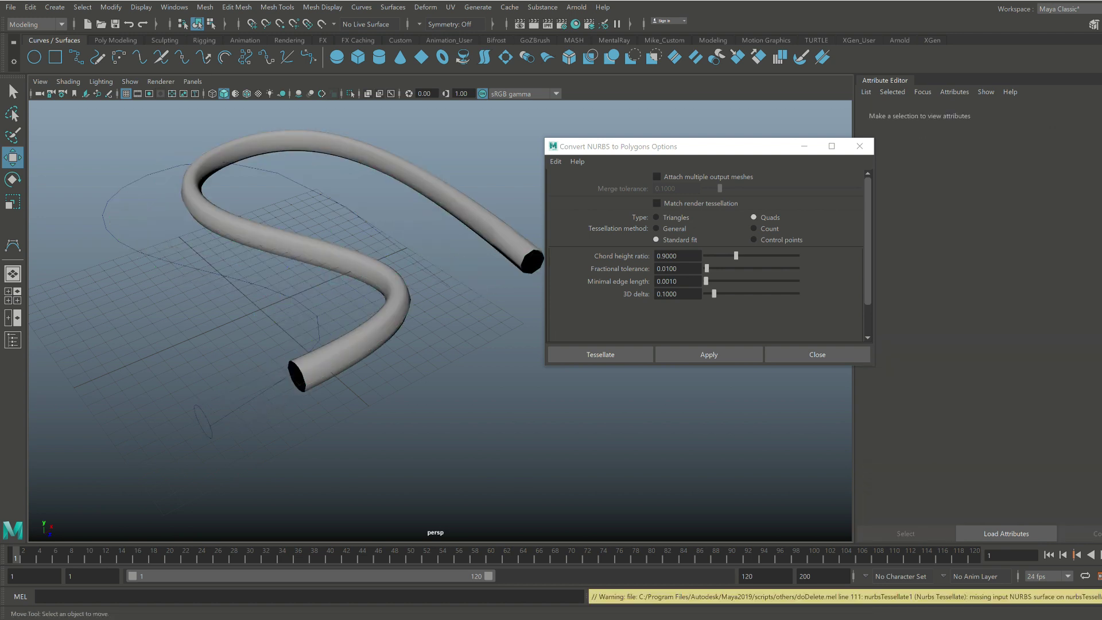
click(317, 316)
key(Delete)
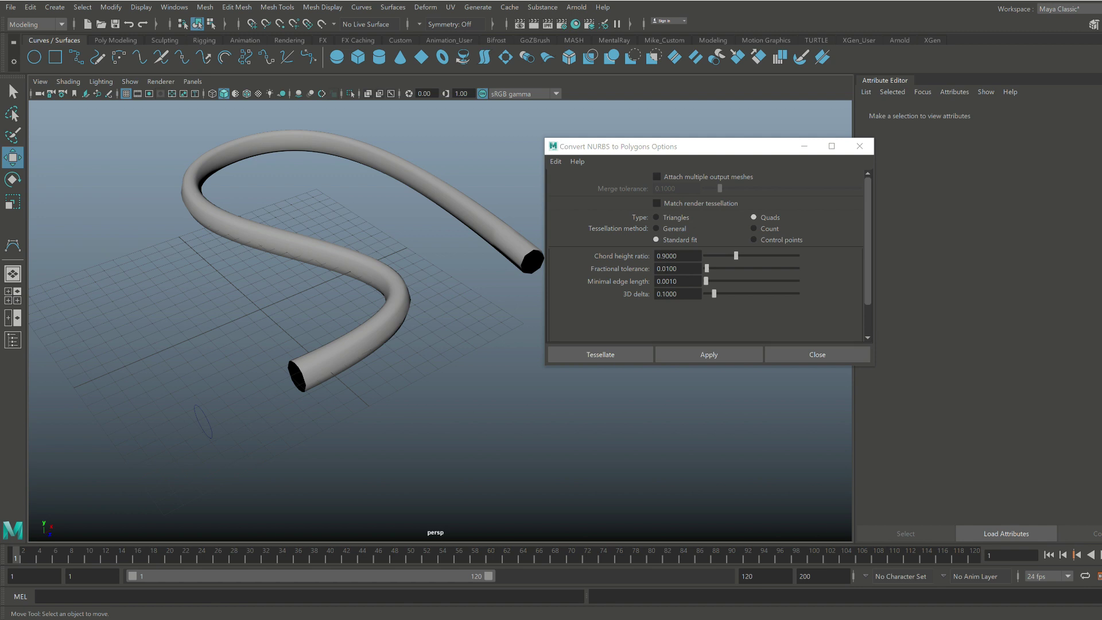
click(859, 146)
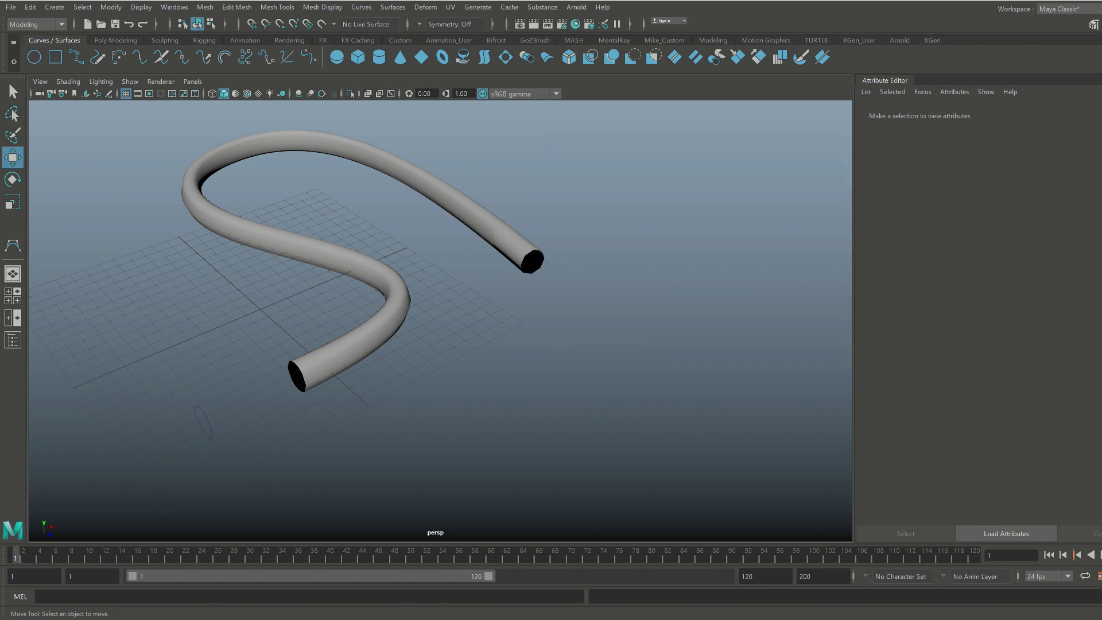
Delete the leftover NURBS circle profile beside the polygon tube
scroll(440, 320, down, 3)
alt+drag(459, 321, 338, 293)
alt+middle_drag(339, 293, 257, 310)
click(228, 323)
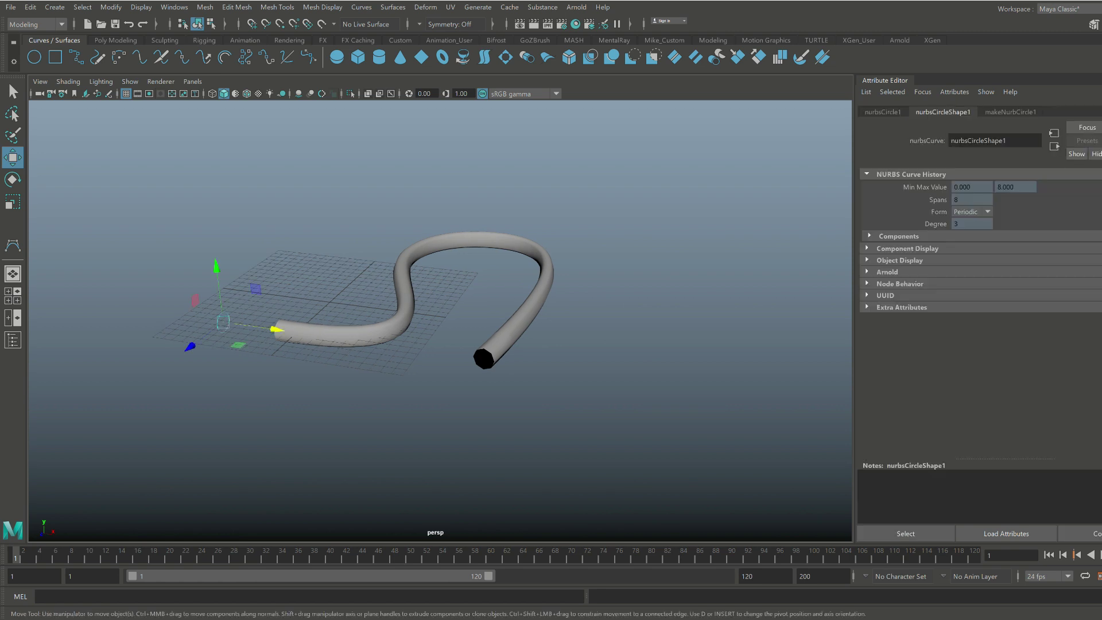
key(Delete)
scroll(440, 322, up, 2)
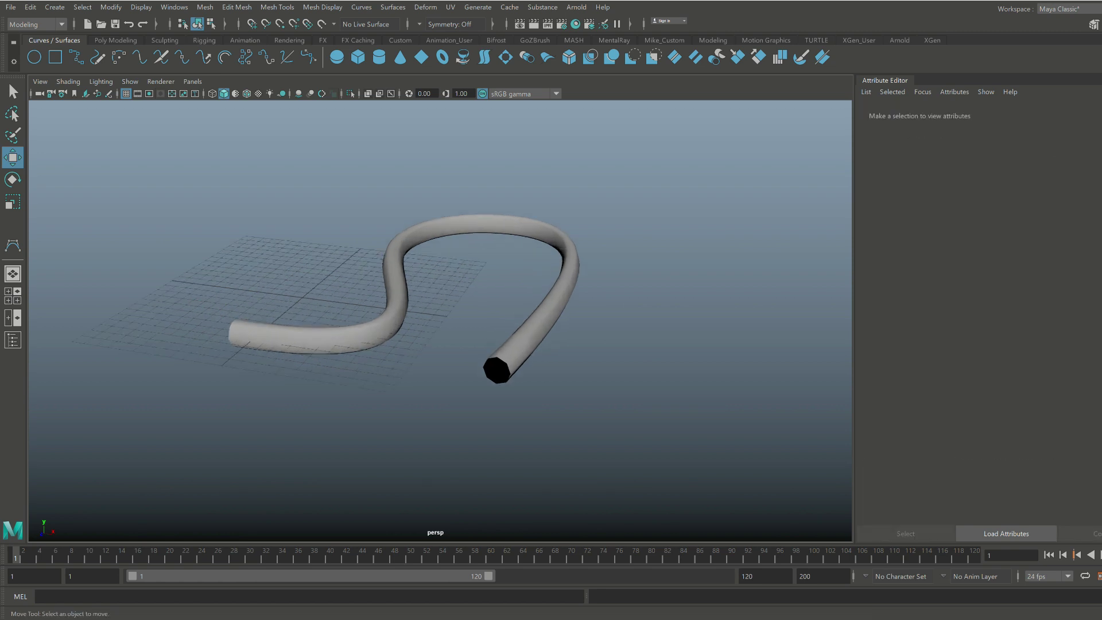
Delete the converted polygon tube to leave the scene empty
mouse_move(344, 316)
alt+mouse_down()
mouse_move(516, 267)
mouse_move(496, 356)
mouse_move(404, 300)
mouse_move(344, 307)
alt+mouse_up()
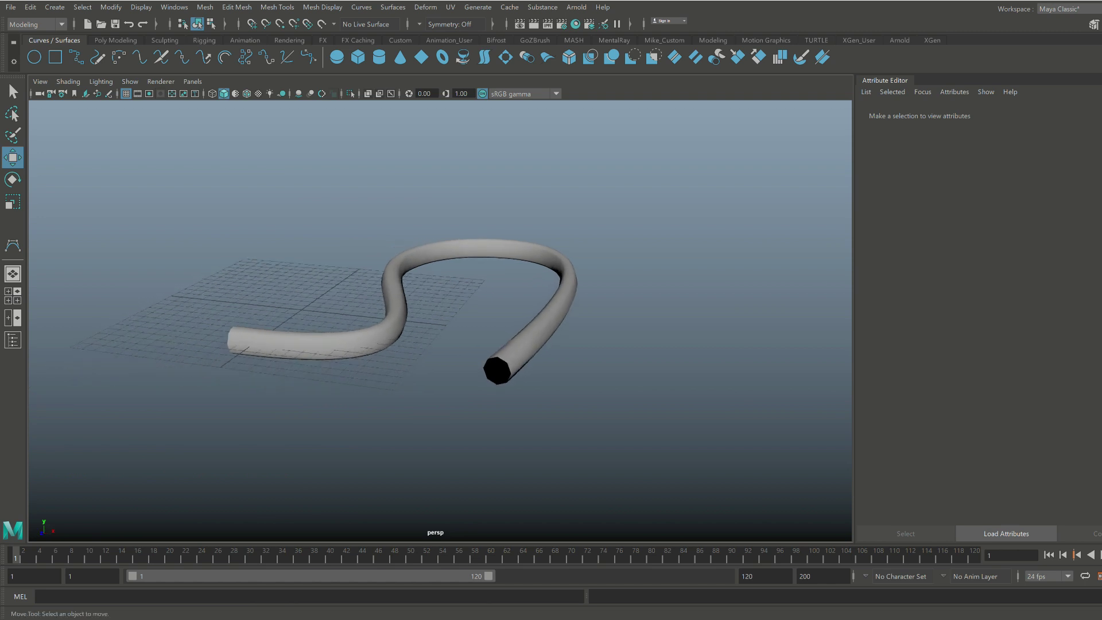
alt+middle_drag(345, 307, 362, 324)
scroll(440, 321, up, 1)
scroll(440, 321, down, 3)
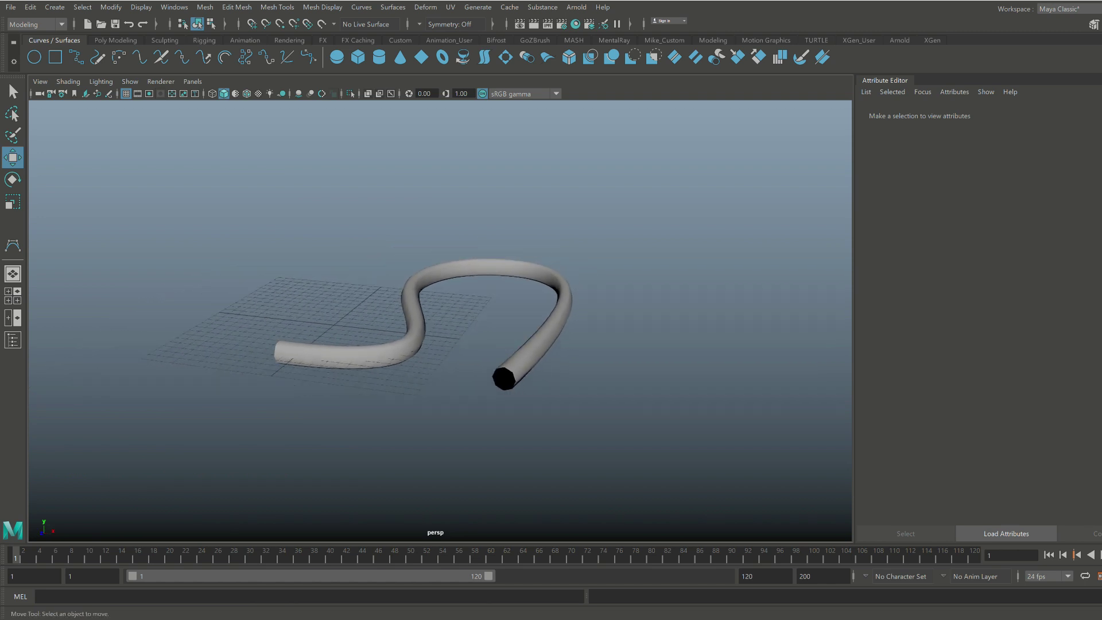
alt+drag(471, 351, 516, 333)
alt+middle_drag(517, 333, 497, 369)
mouse_move(497, 368)
alt+mouse_down()
mouse_move(539, 373)
mouse_move(518, 368)
alt+mouse_up()
click(417, 331)
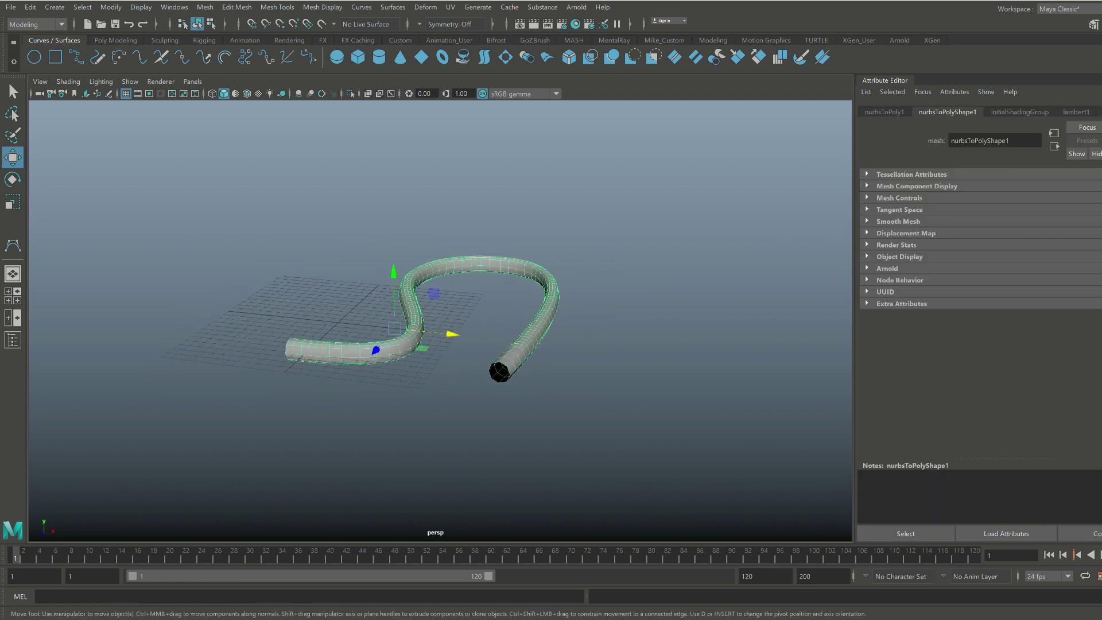
key(Delete)
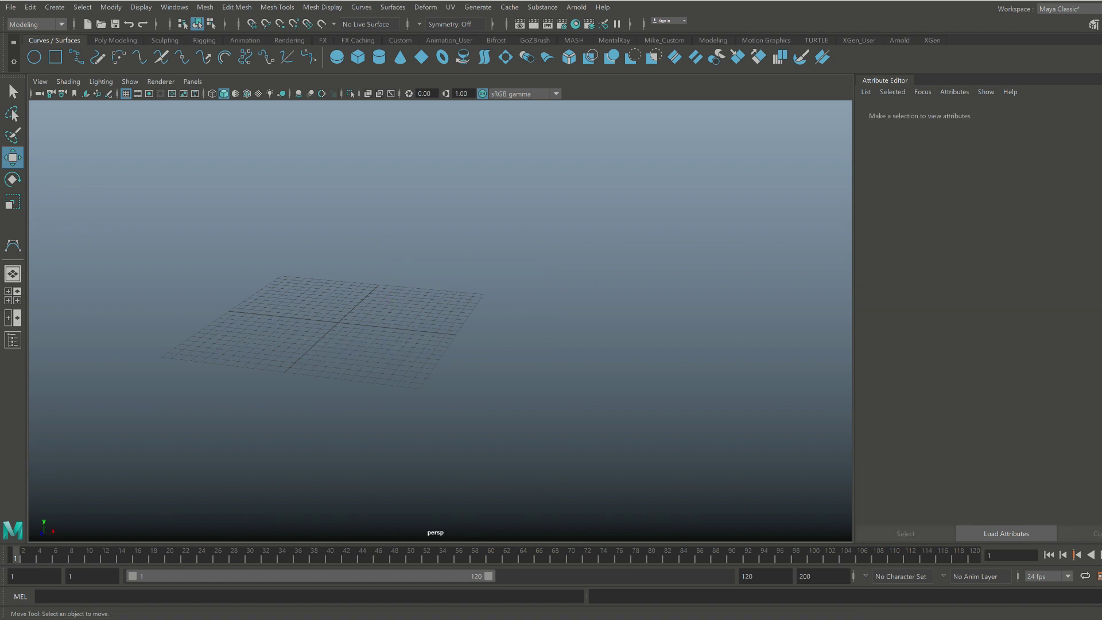
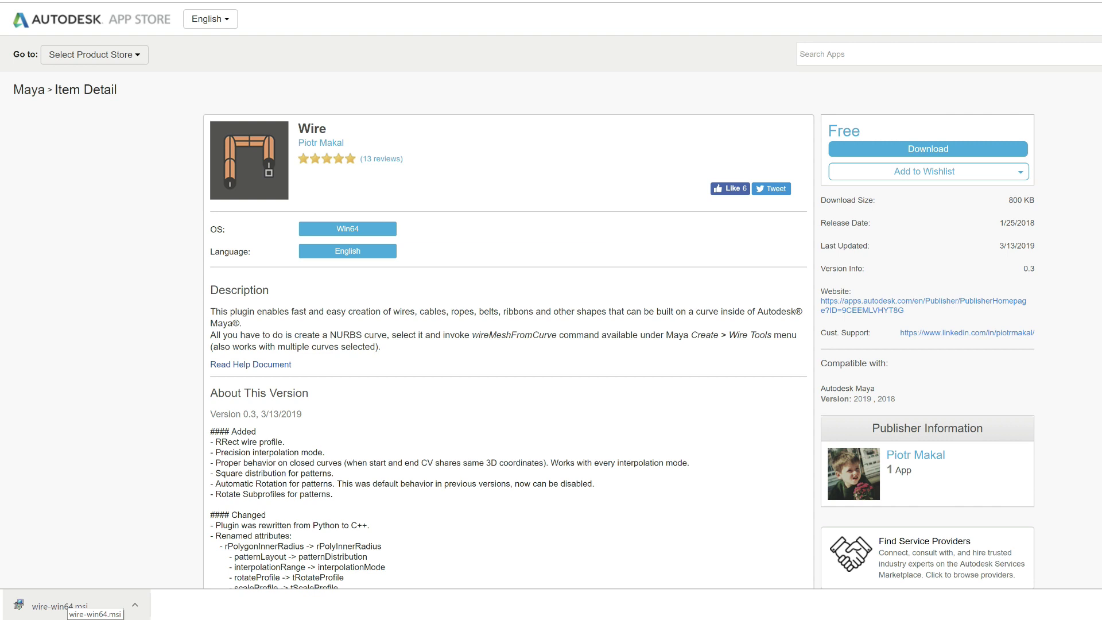
On the Autodesk App Store page, show the downloaded wire-win64.msi in its folder, run it and repair/reinstall the Wire 0.3.0 plug-in
right_click(57, 603)
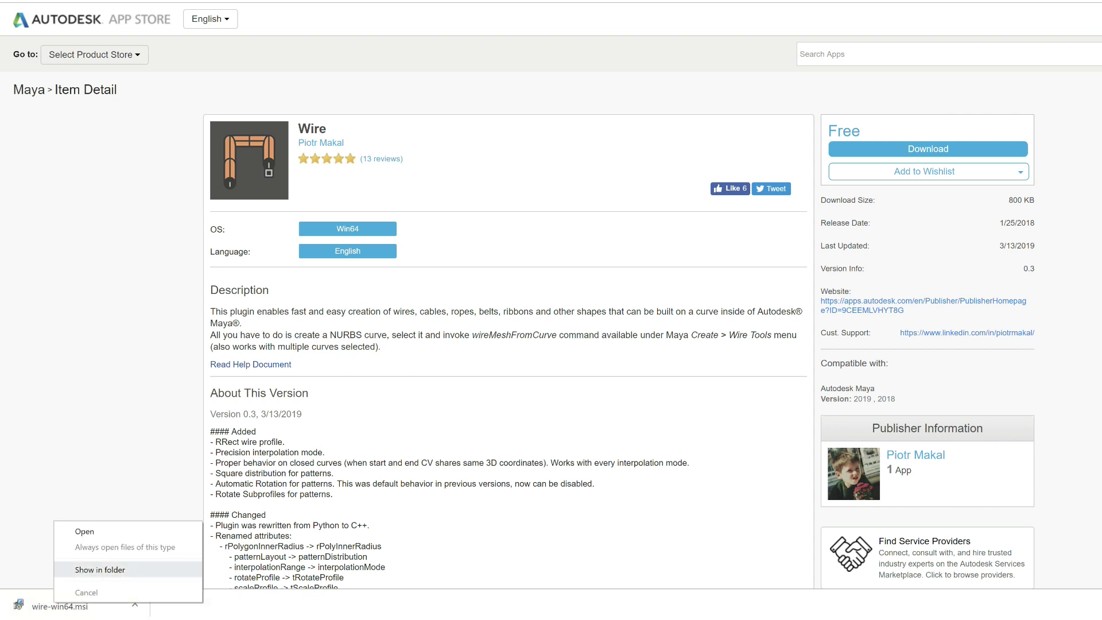
click(100, 570)
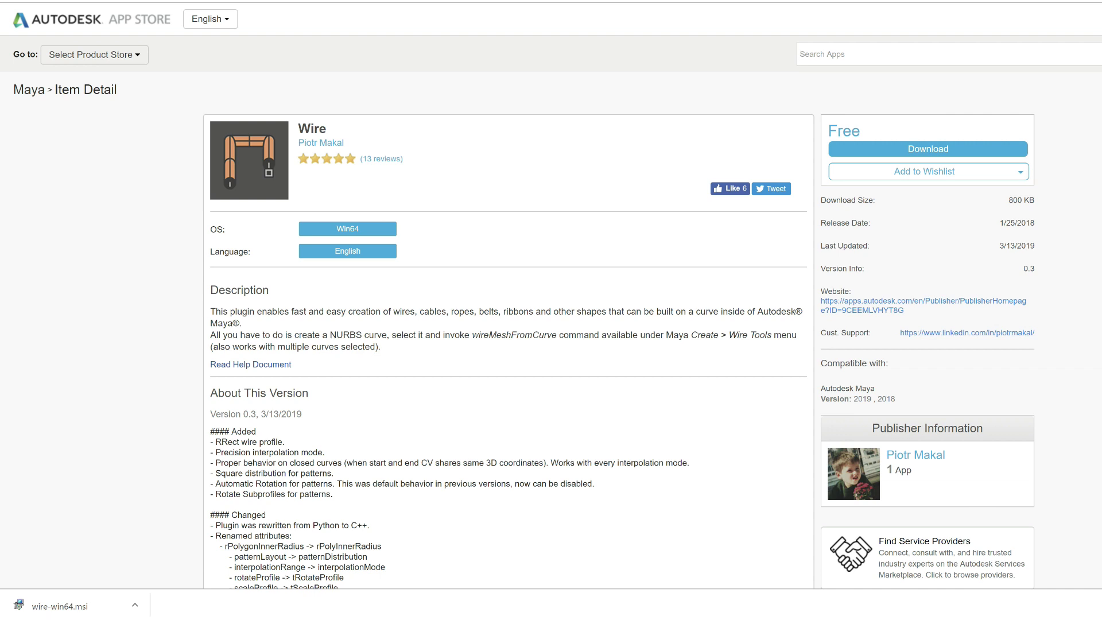
drag(1101, 229, 766, 173)
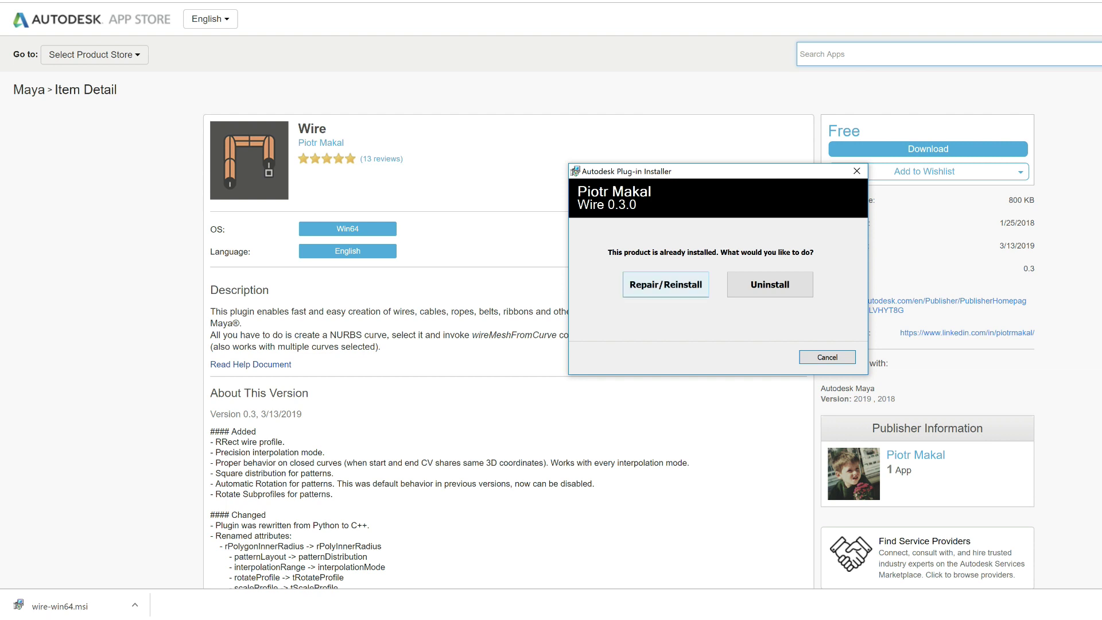
click(666, 284)
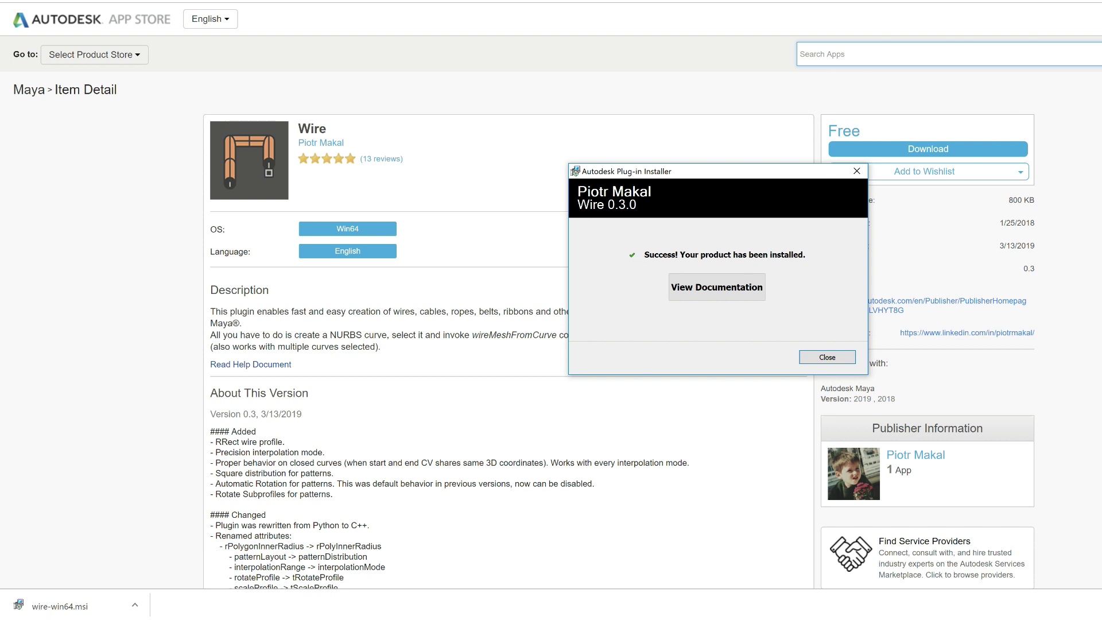
Close the finished plug-in installer, switch to Maya and check the creation commands for the new Wire Tools group
click(827, 357)
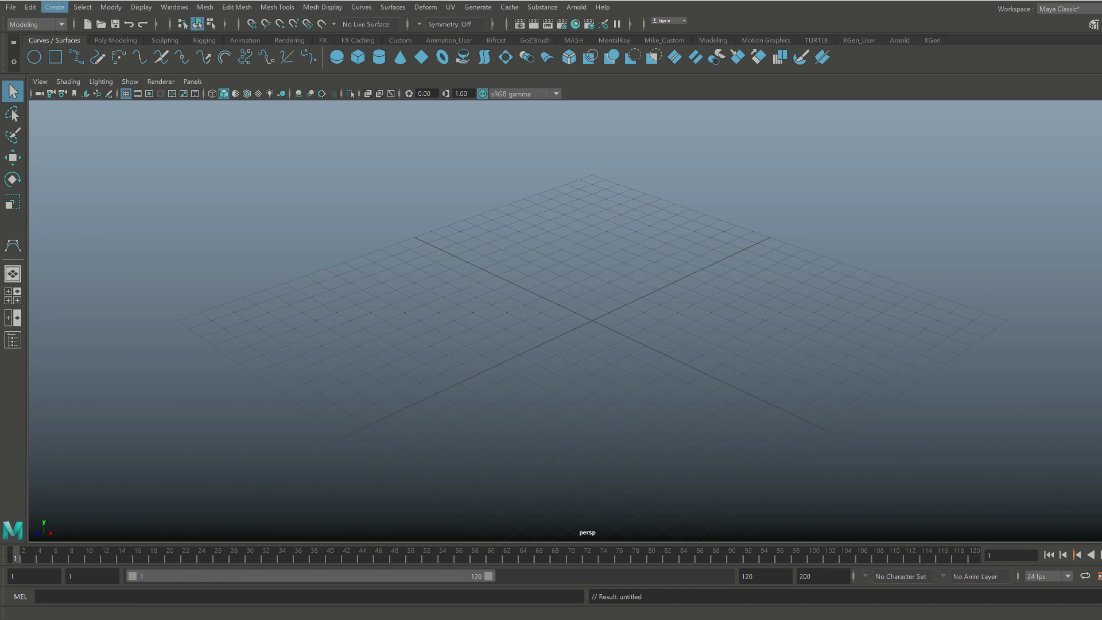
click(54, 7)
mouse_move(86, 110)
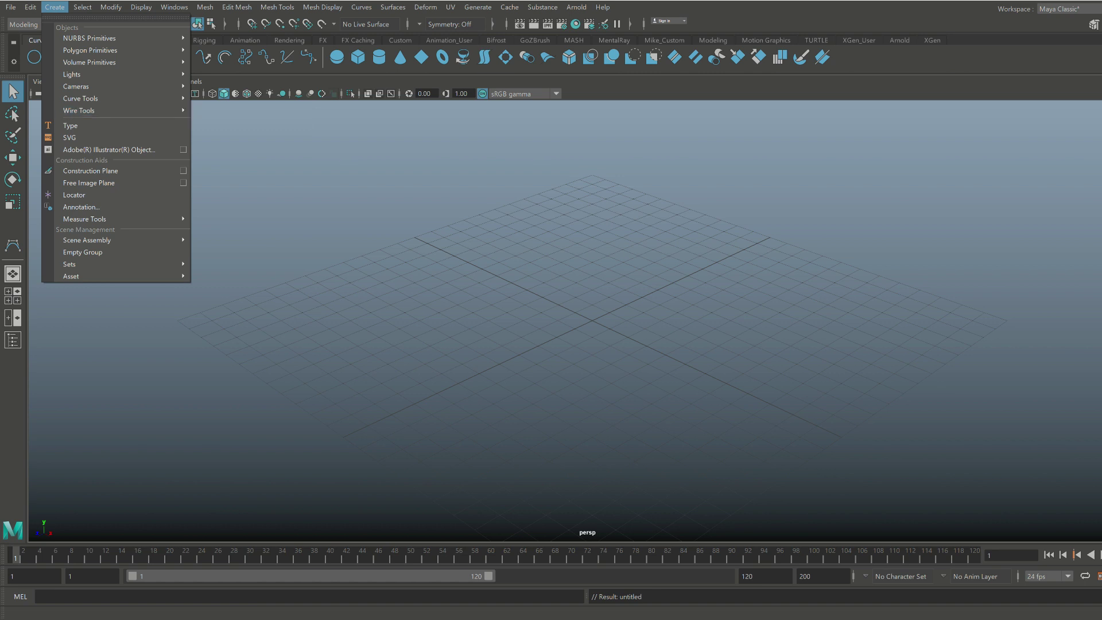
key(Escape)
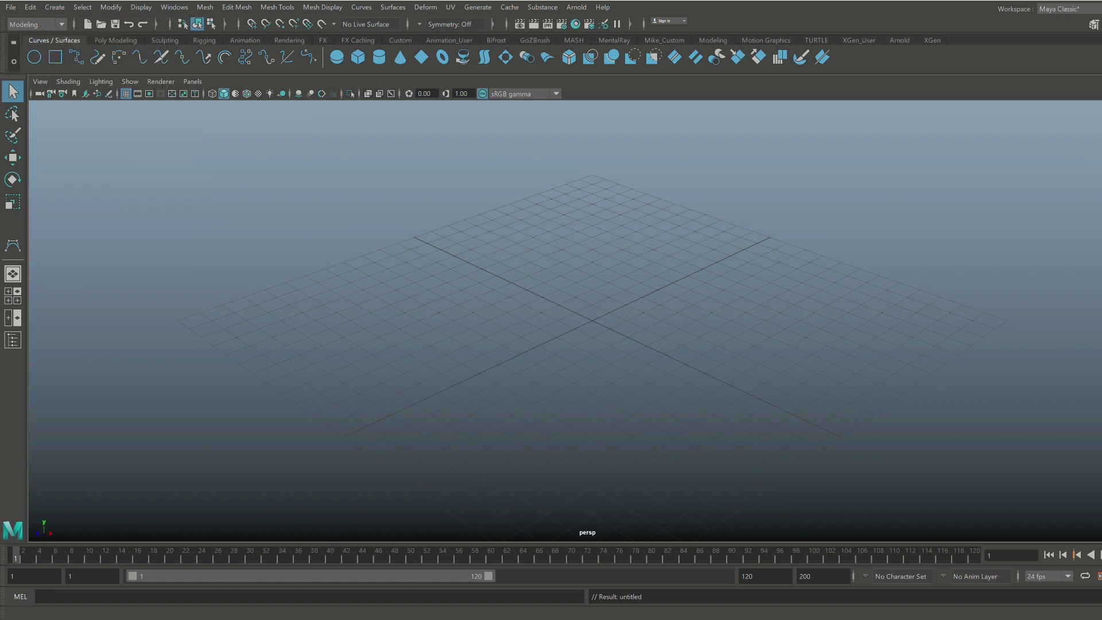
Draw a winding S-shaped curve across the grid with the CV Curve Tool and finish it
click(54, 8)
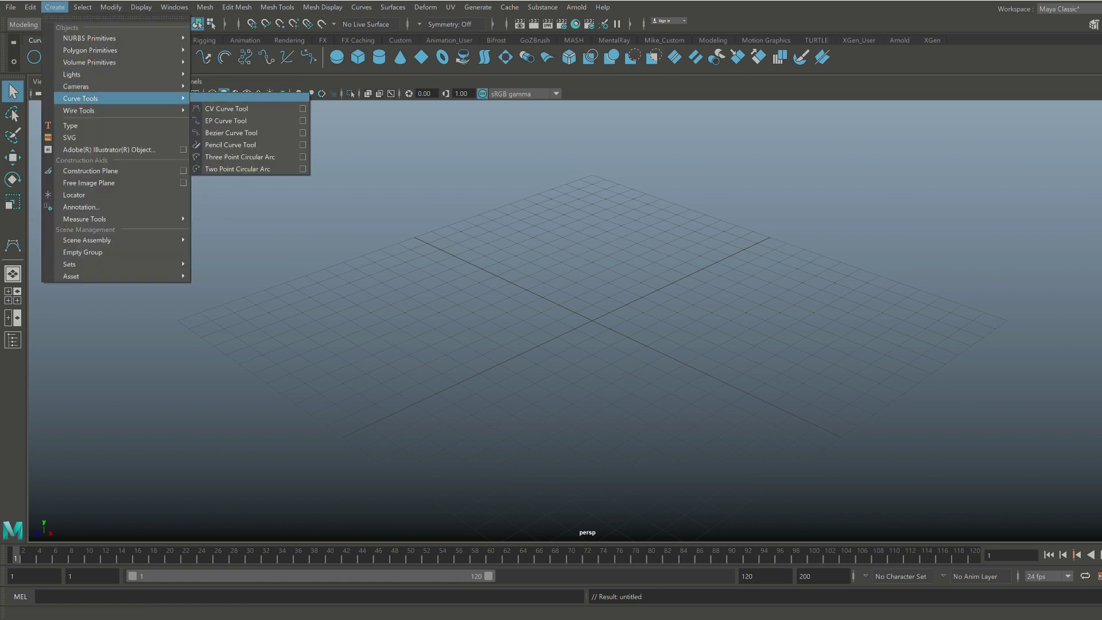
click(226, 108)
click(366, 393)
click(522, 423)
click(600, 400)
click(594, 320)
click(595, 267)
click(681, 238)
click(765, 238)
click(817, 303)
click(809, 392)
click(732, 430)
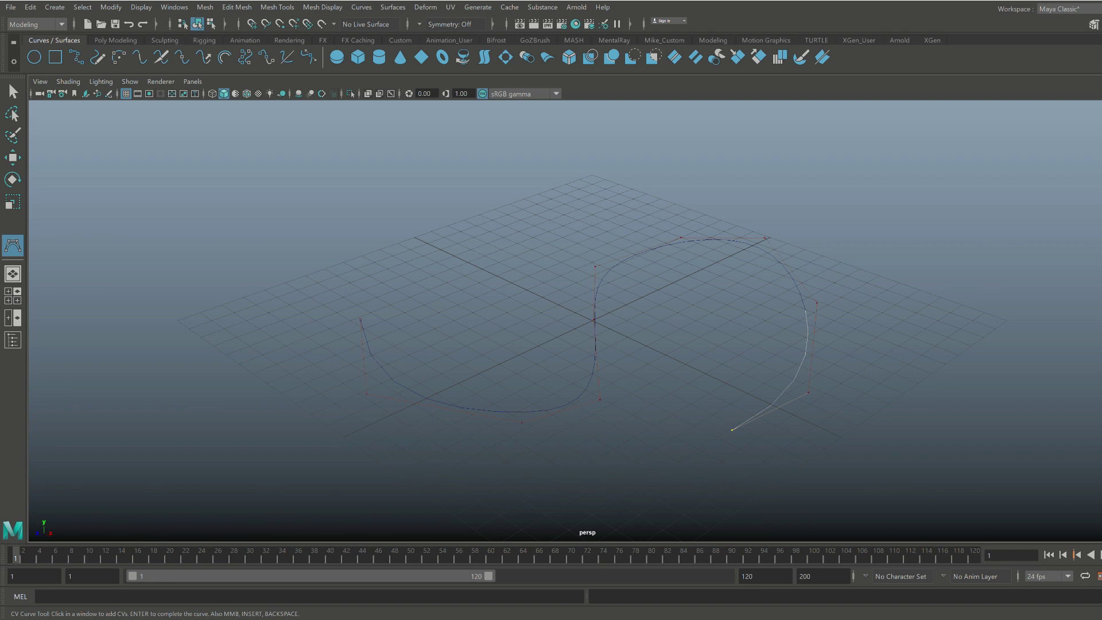
key(q)
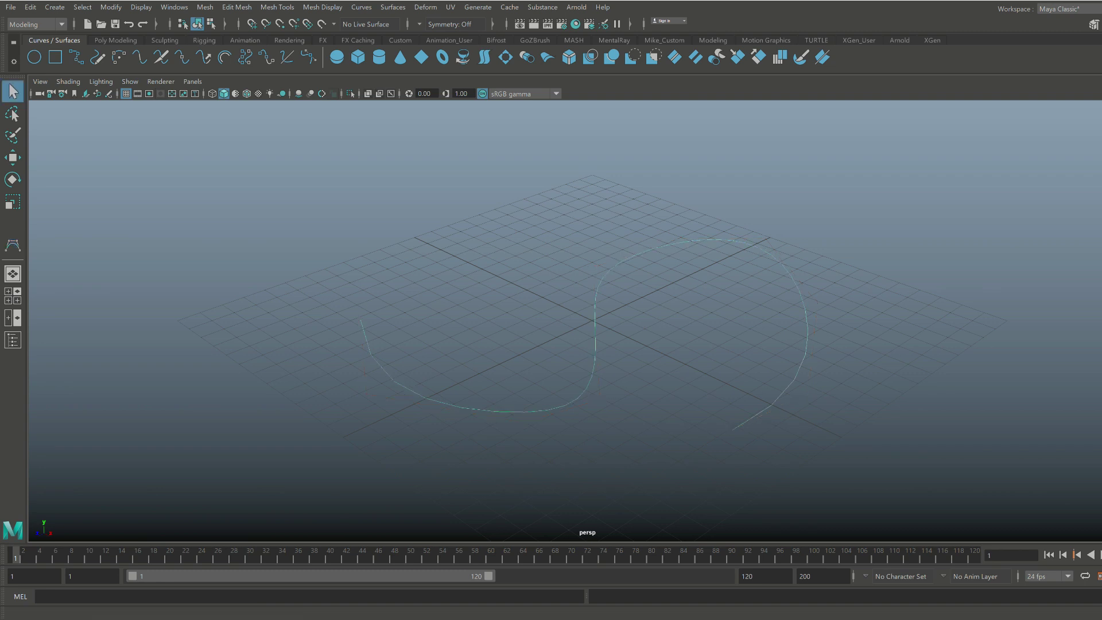
Generate a tube along the S-shaped curve with Wire Mesh from Curve and inspect it from another angle
click(54, 6)
mouse_move(80, 110)
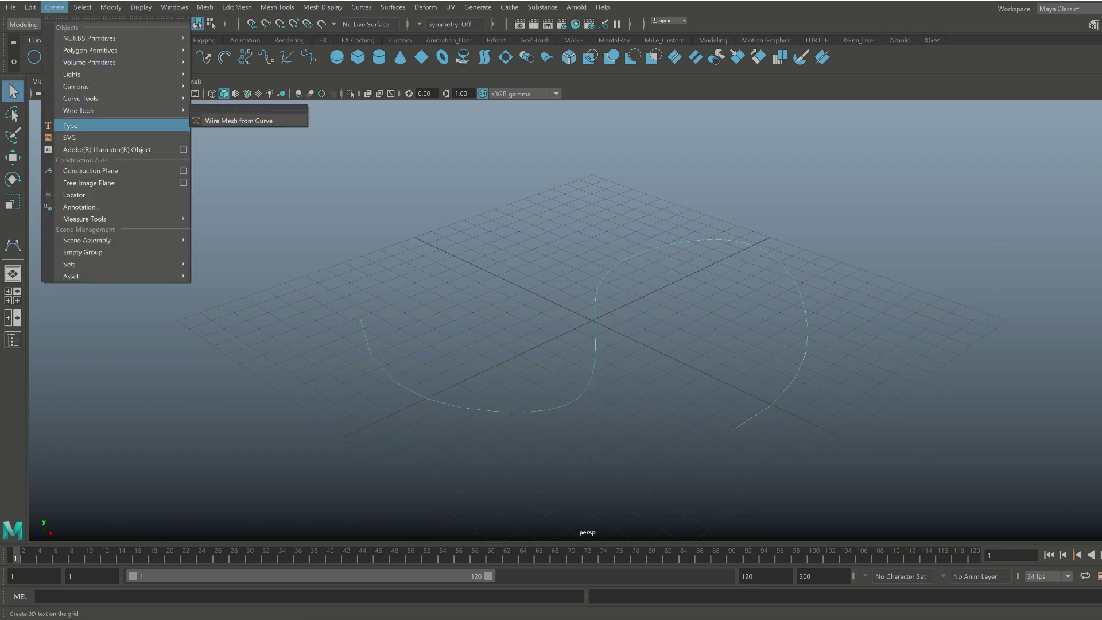
click(238, 120)
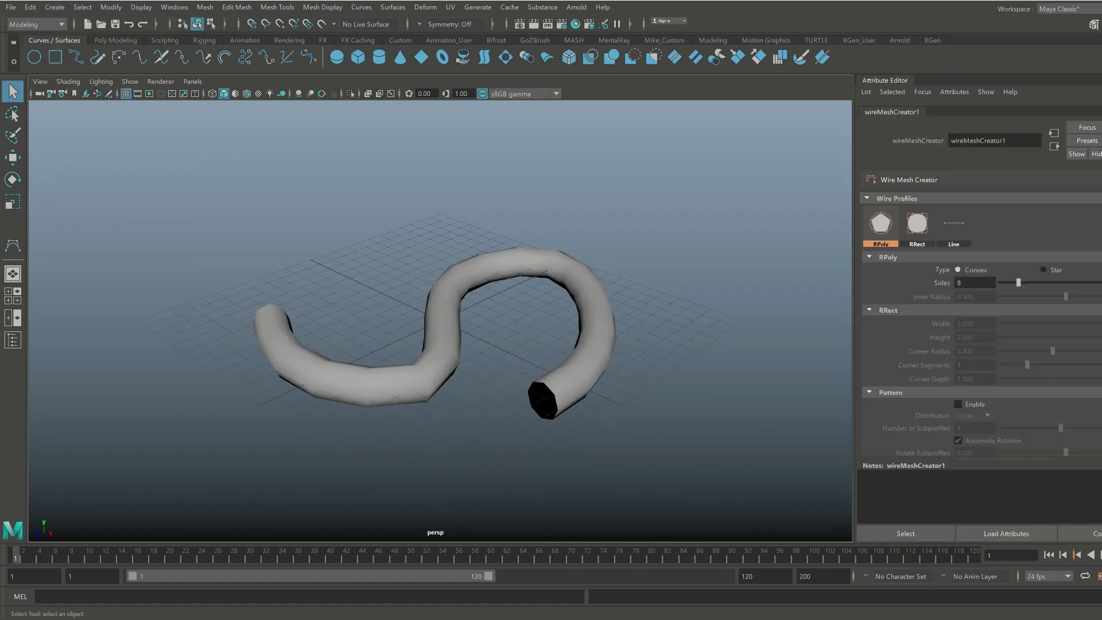
scroll(440, 321, up, 3)
alt+drag(440, 321, 481, 307)
scroll(440, 321, up, 3)
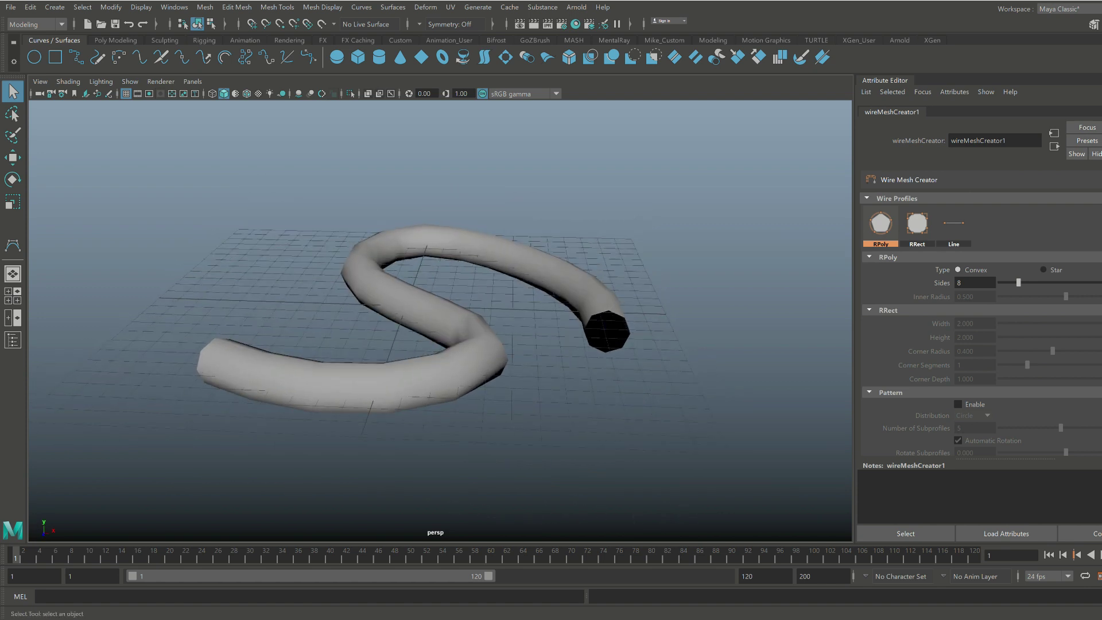
Select the tube mesh and change its wire mesh creator profile to RRect, checking the open end's shape
click(432, 316)
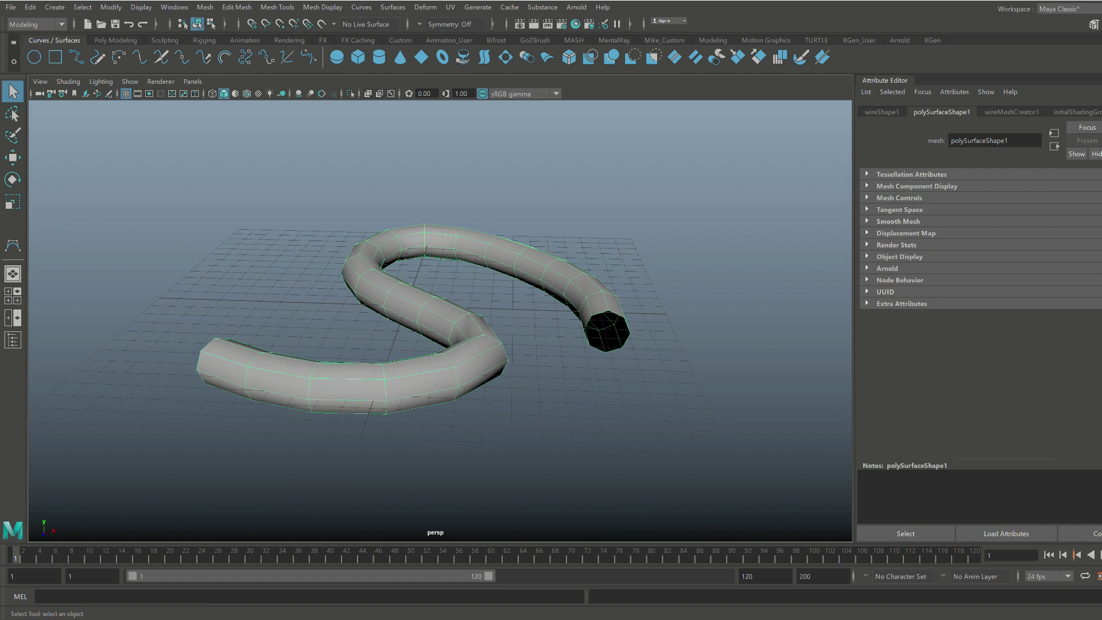
click(1012, 112)
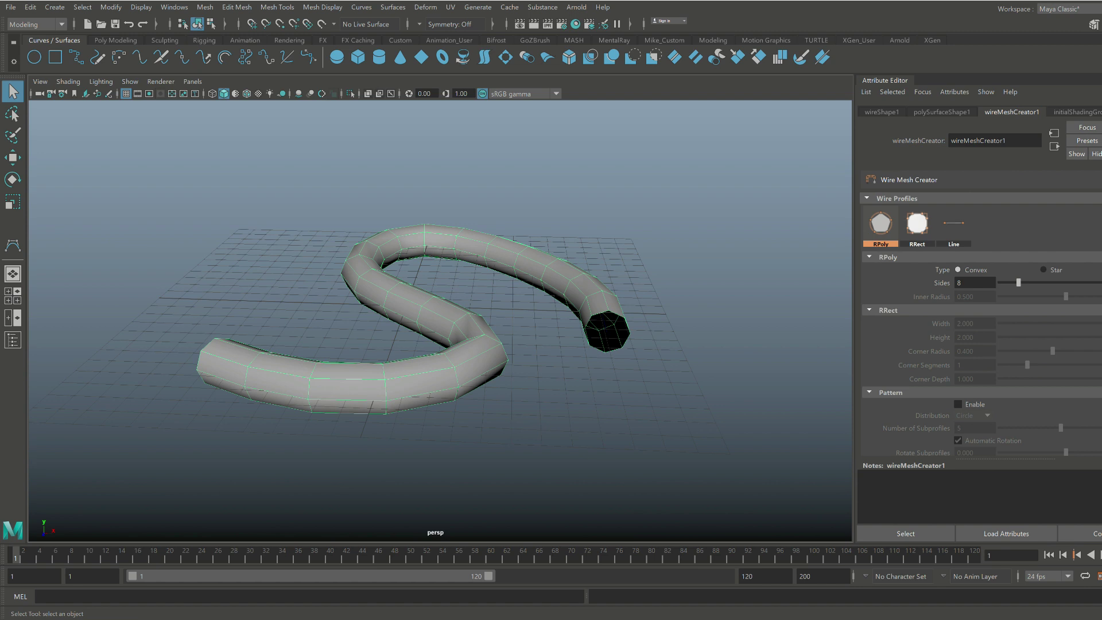
click(916, 223)
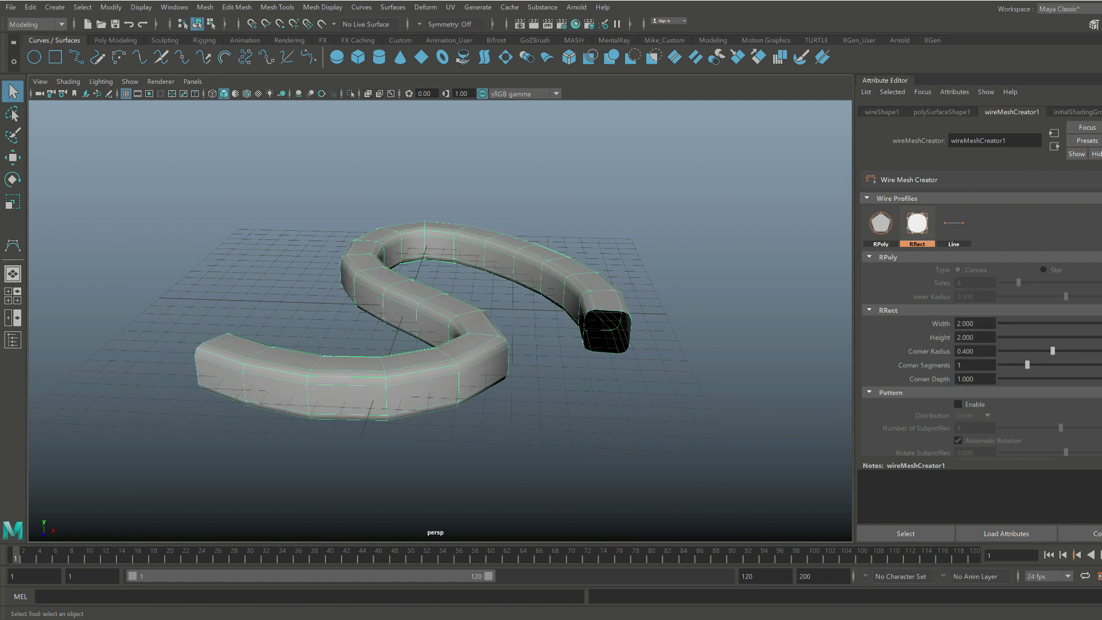
alt+drag(391, 322, 565, 308)
alt+drag(355, 310, 367, 312)
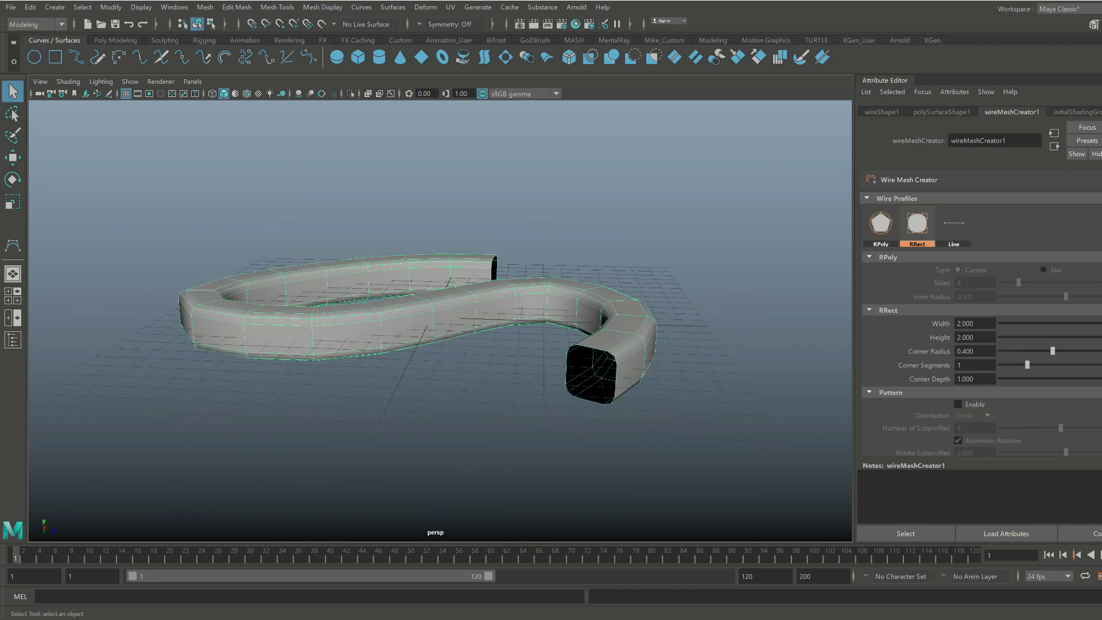
Preview the Line profile on the wire mesh and switch it back to RRect
click(953, 223)
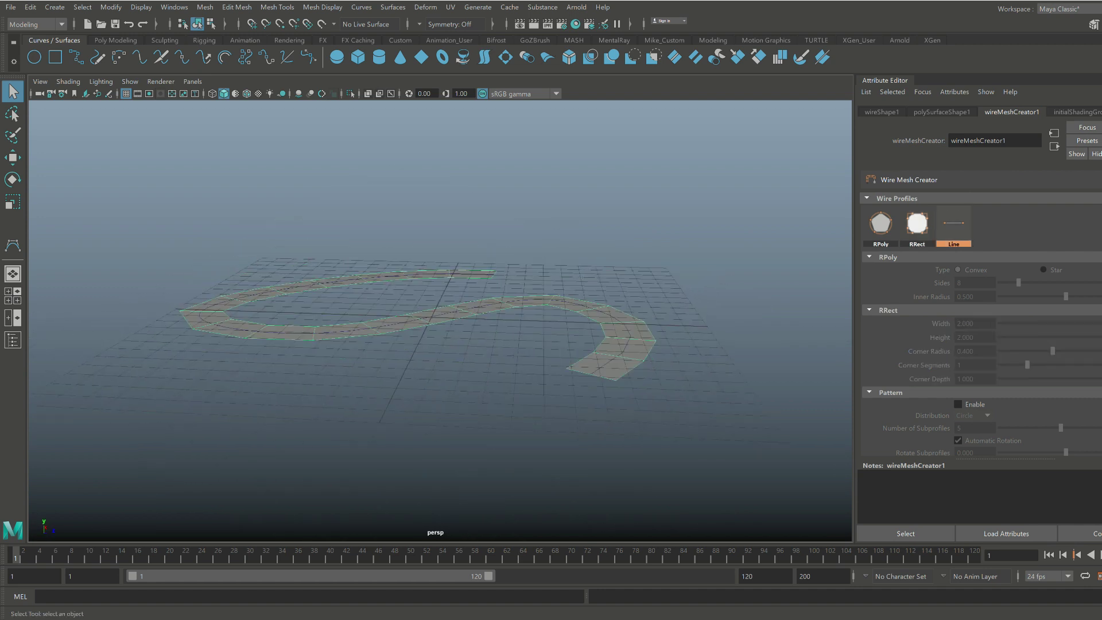
click(917, 223)
alt+middle_drag(540, 344, 483, 271)
alt+drag(484, 271, 494, 276)
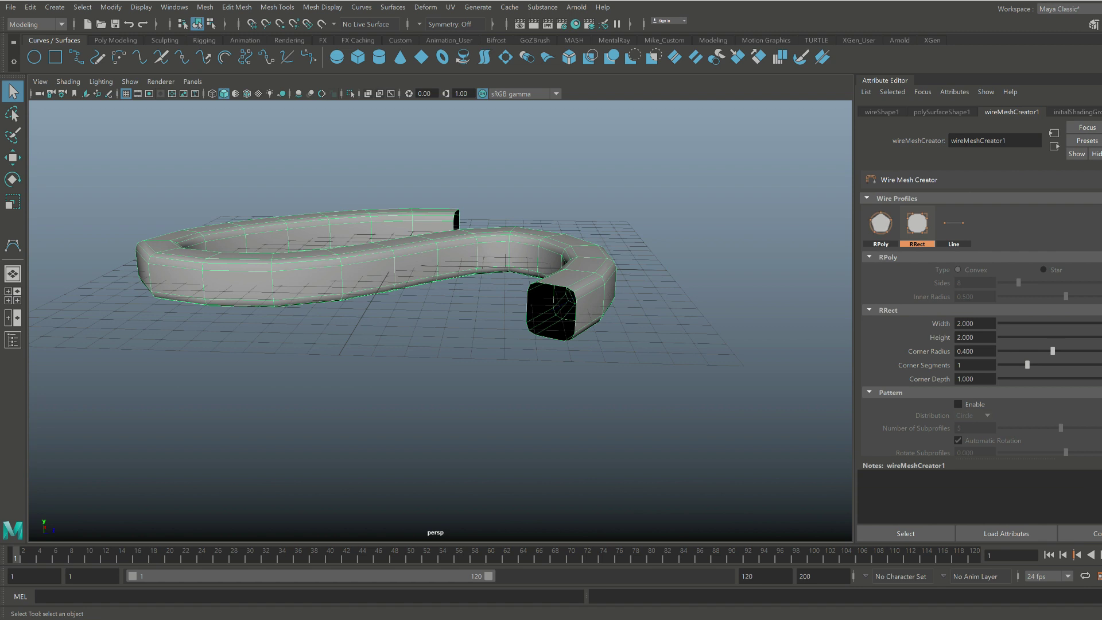
Adjust the RRect profile to width 1.917, corner radius 0.443, 5 corner segments and corner depth 0.743
mouse_move(1101, 324)
mouse_down()
mouse_move(1048, 323)
mouse_move(1099, 323)
mouse_move(1100, 337)
mouse_move(1061, 337)
mouse_move(1101, 337)
mouse_up()
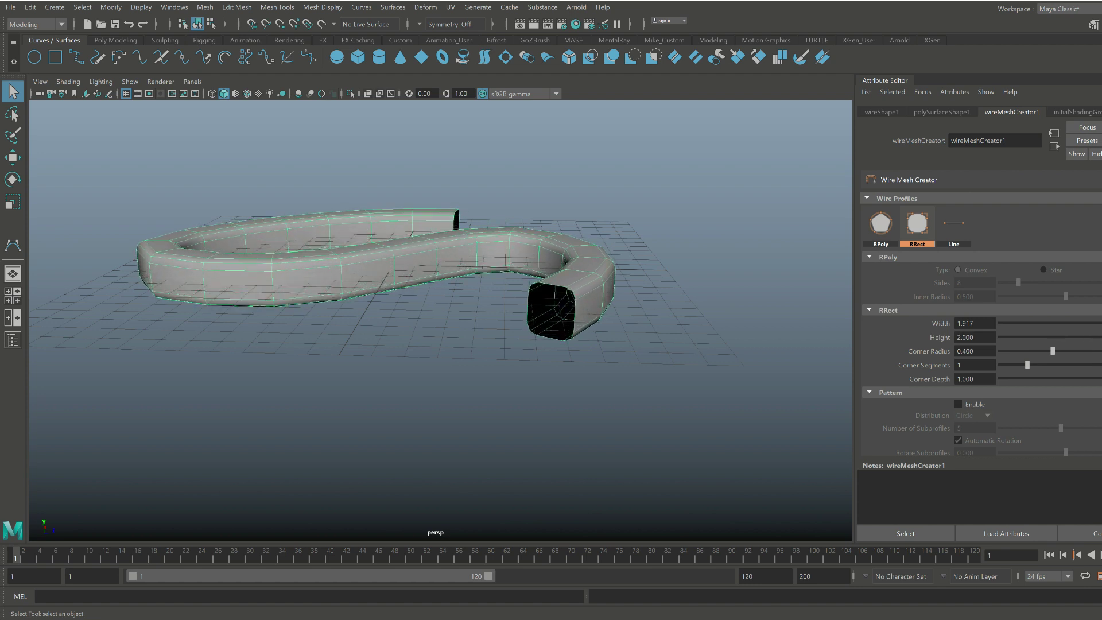
mouse_move(1052, 351)
mouse_down()
mouse_move(1030, 350)
mouse_move(1101, 351)
mouse_move(1057, 351)
mouse_up()
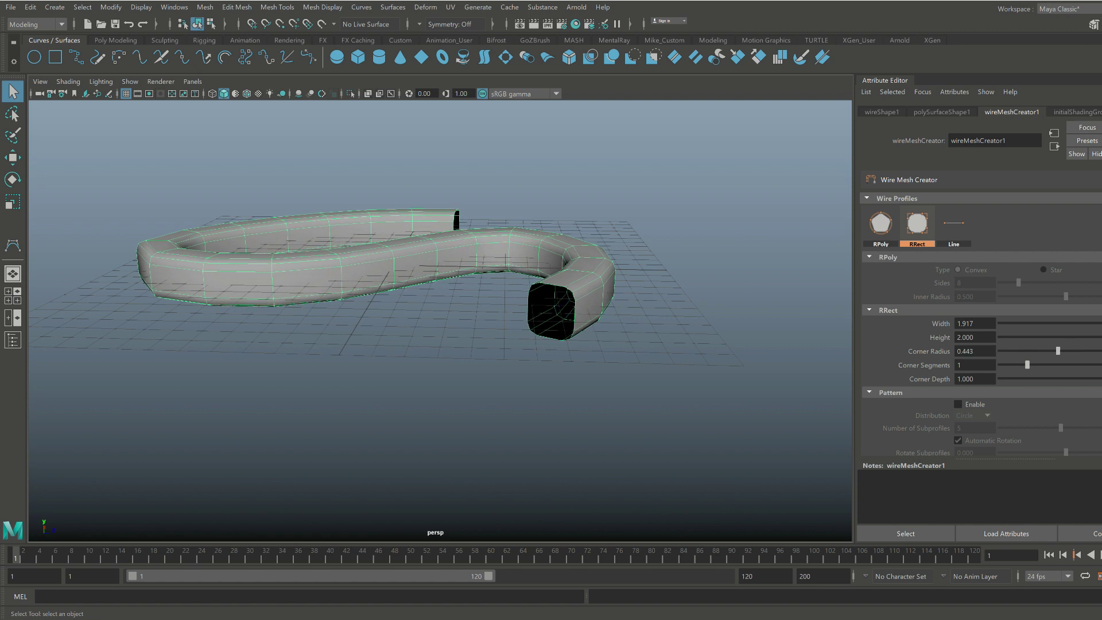
drag(1028, 364, 1101, 365)
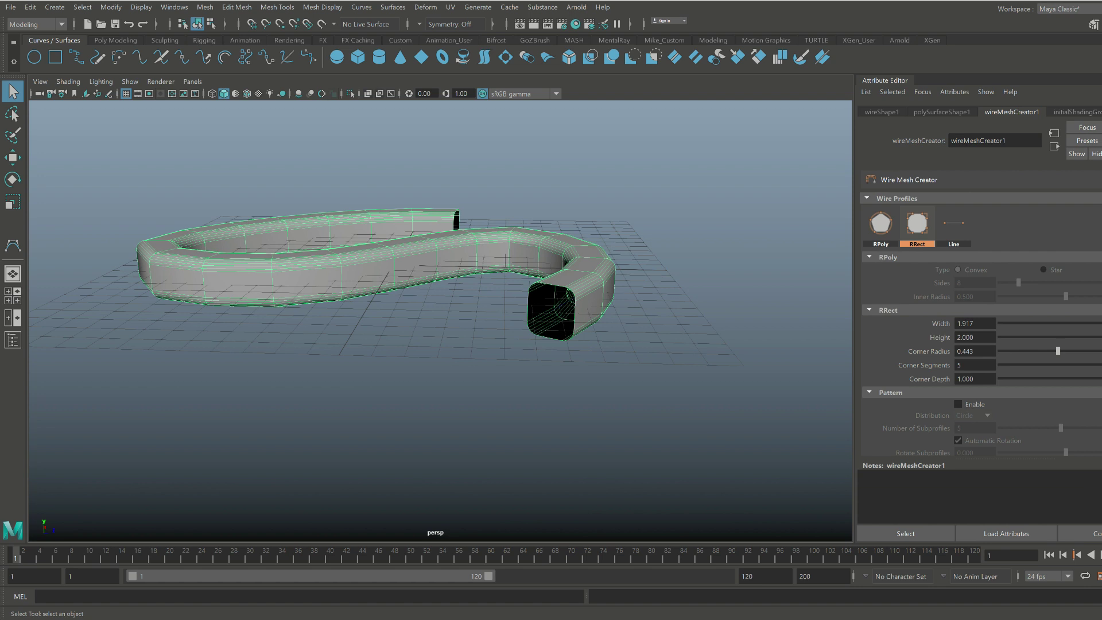
mouse_move(1101, 378)
mouse_down()
mouse_move(1068, 378)
mouse_move(1094, 379)
mouse_up()
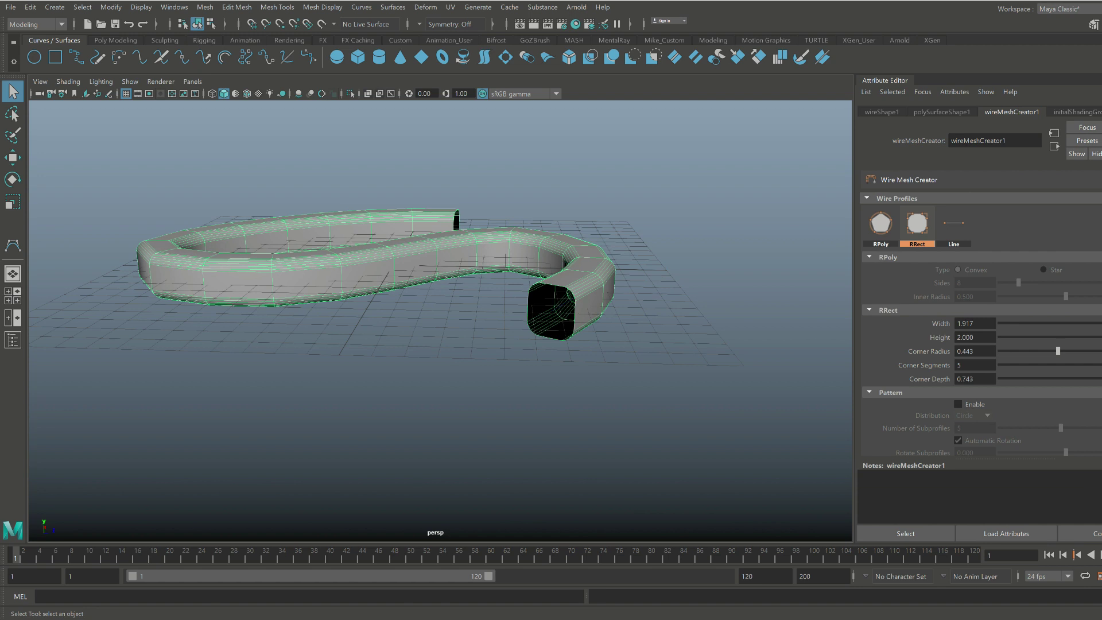
Change the wire profile to RPoly of type Star with 14 sides and an inner radius of 0.888
click(880, 223)
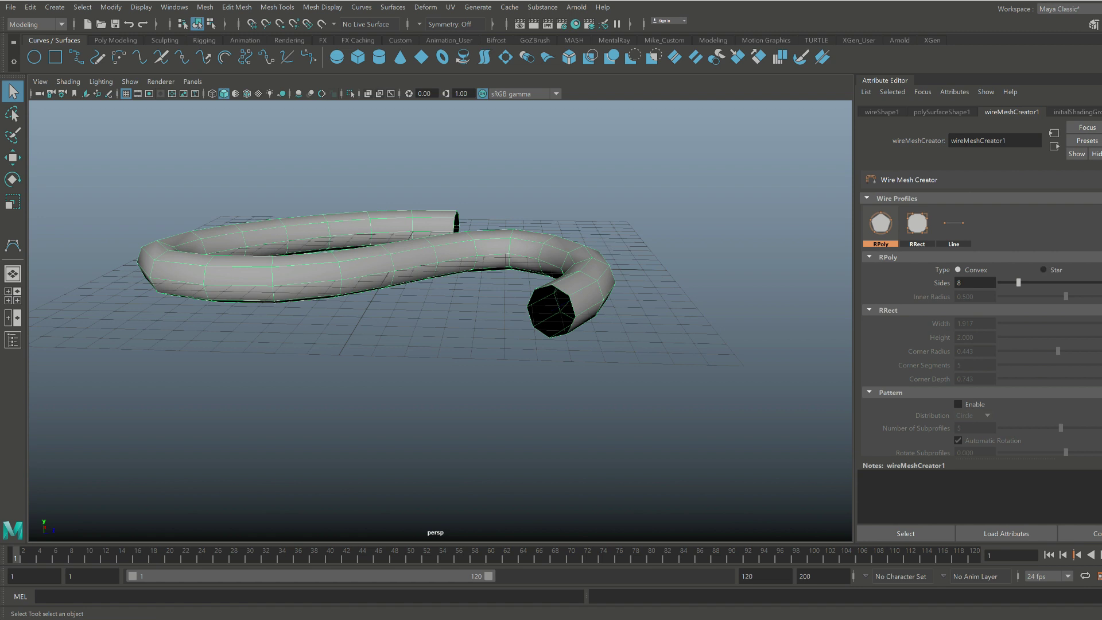
drag(1019, 282, 1044, 282)
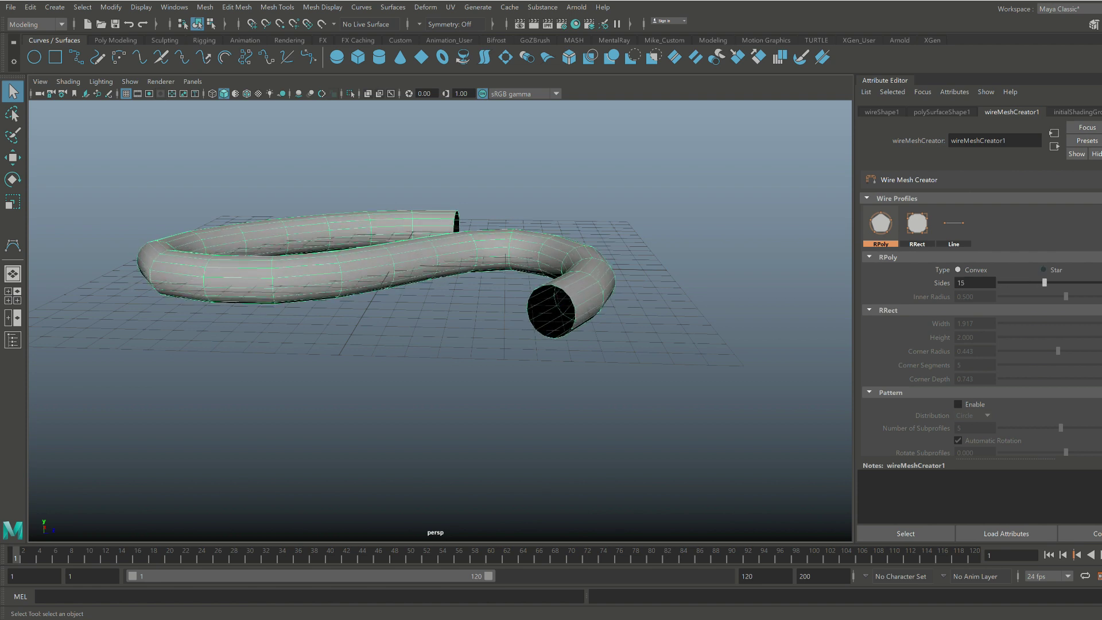
click(1044, 269)
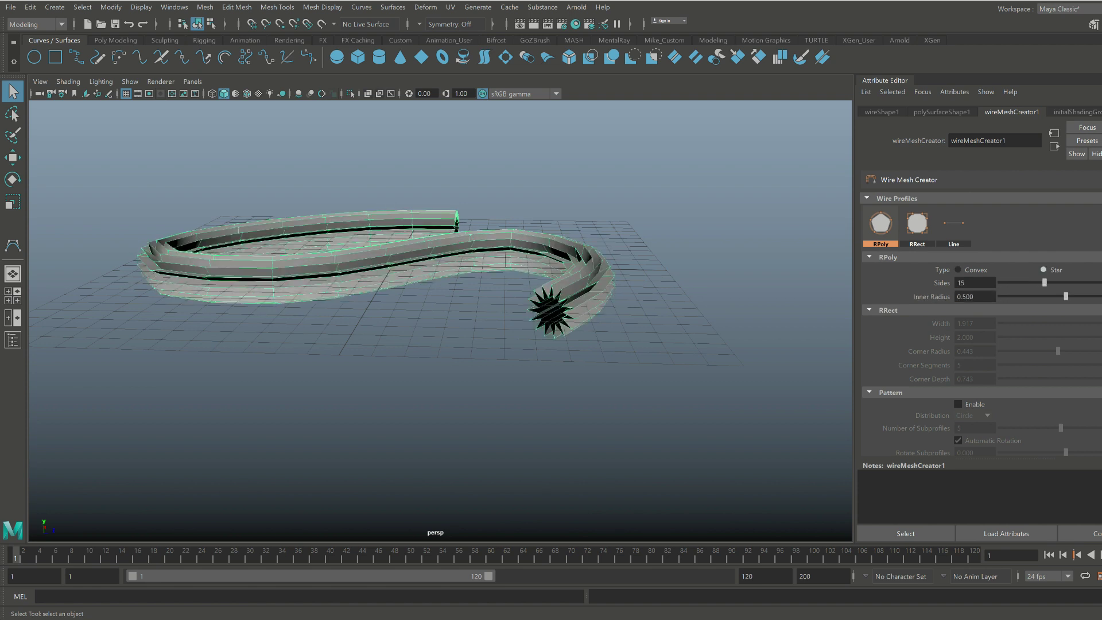
drag(1066, 297, 1097, 296)
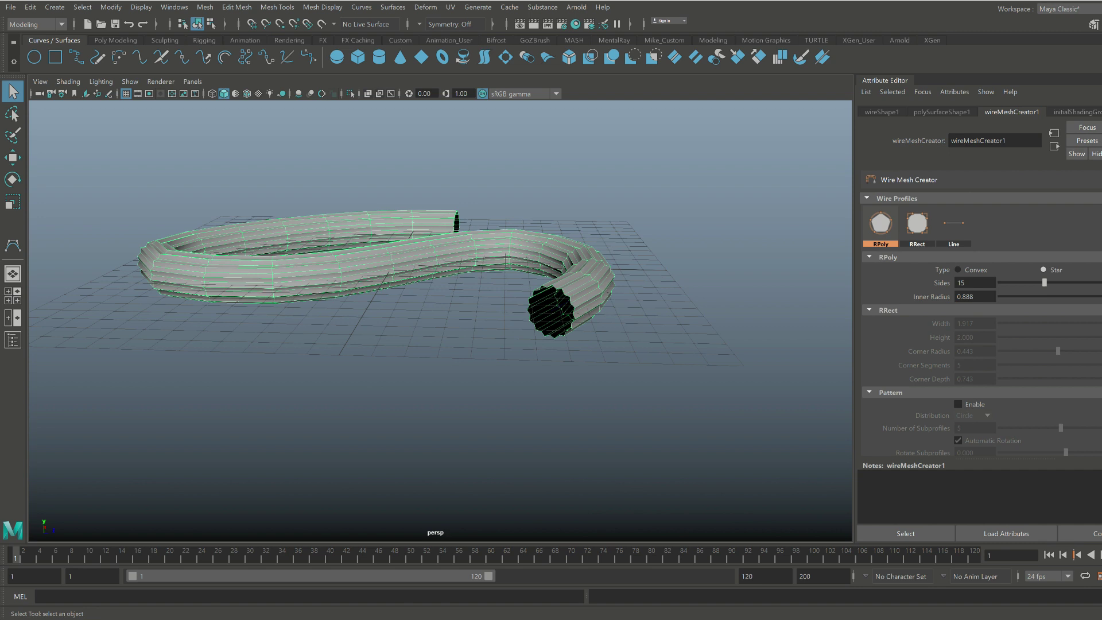
mouse_move(1045, 283)
mouse_down()
mouse_move(1070, 283)
mouse_move(1026, 282)
mouse_move(1040, 282)
mouse_up()
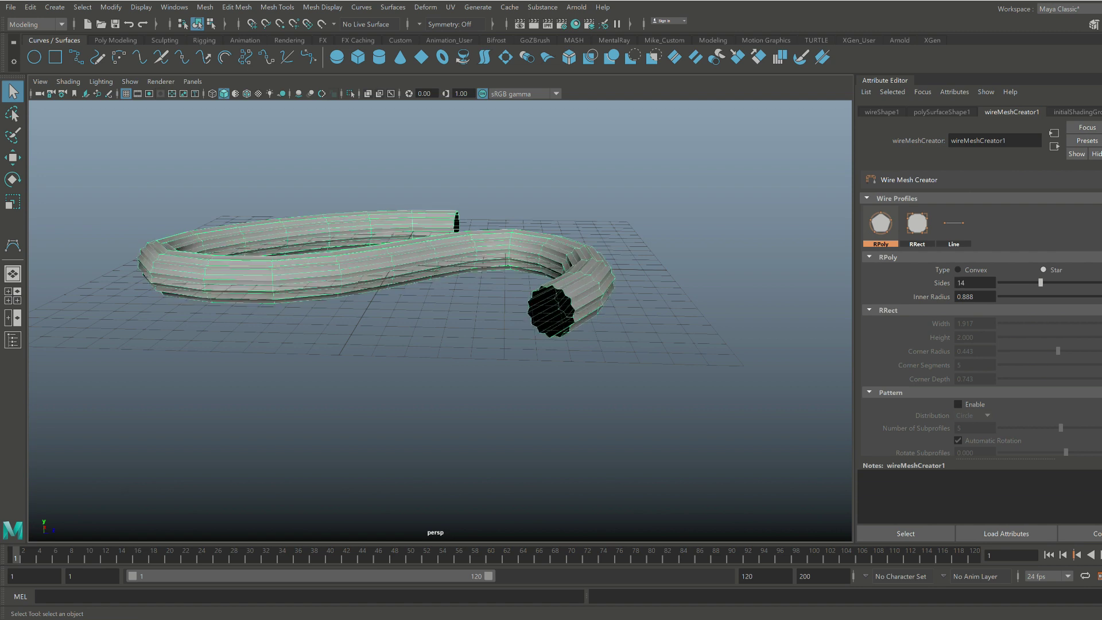
Enable the wire pattern, set its distribution to Line and scale the subprofiles to 0.170
scroll(980, 309, down, 5)
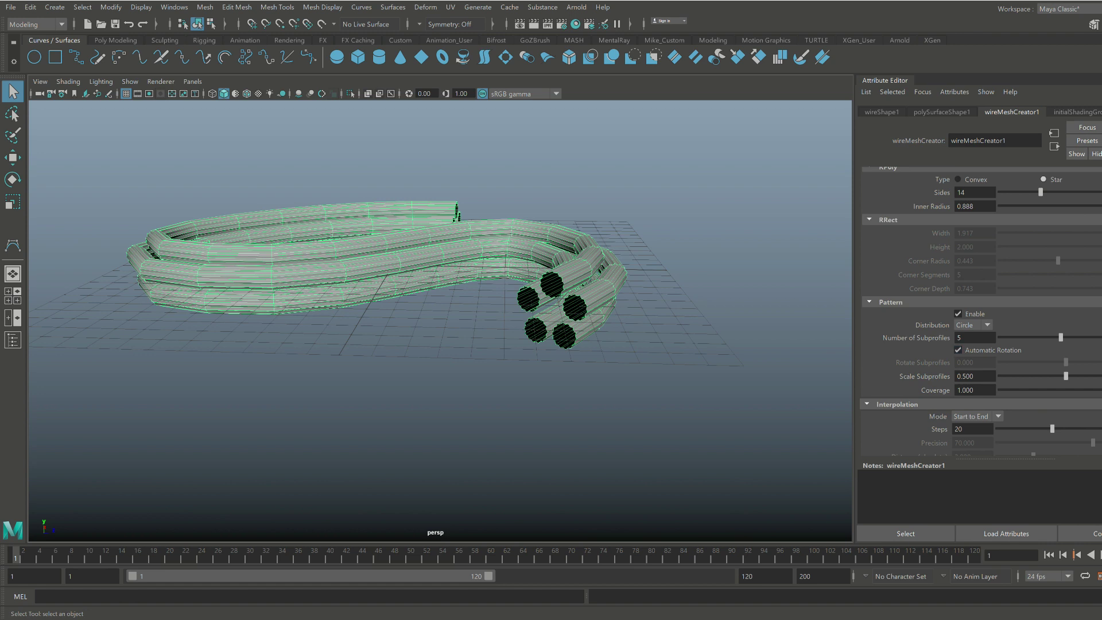
click(973, 325)
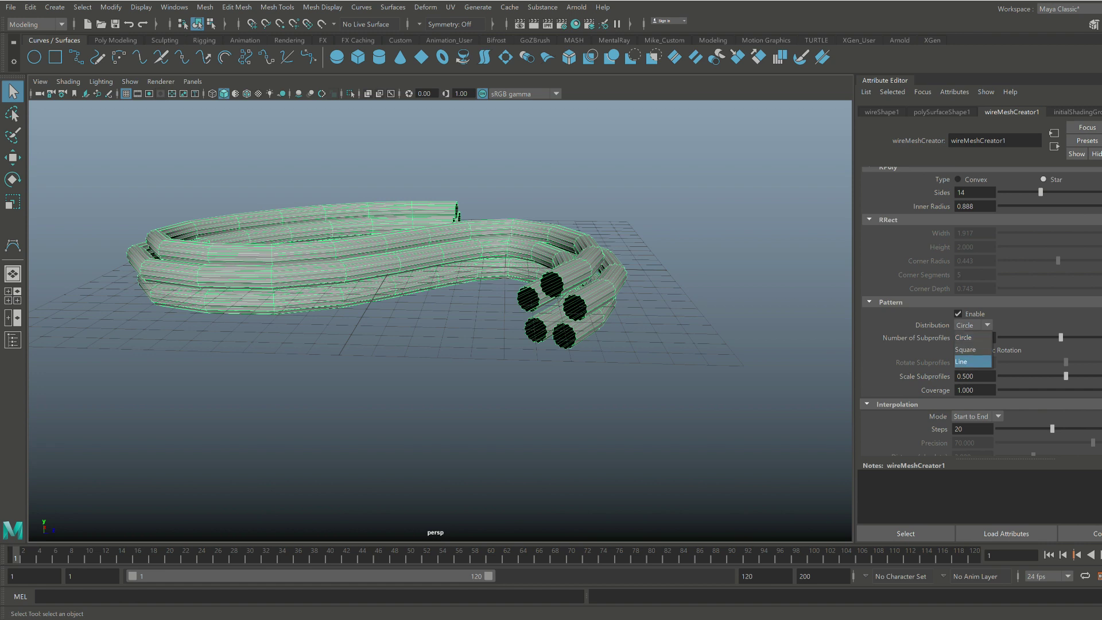
click(972, 361)
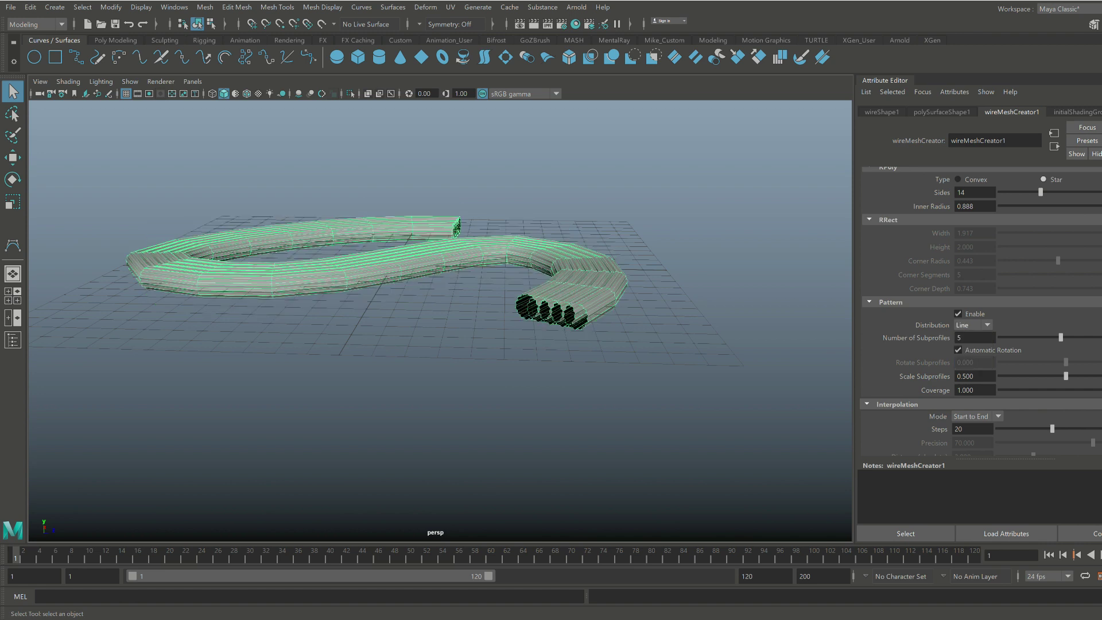
drag(1066, 376, 1022, 376)
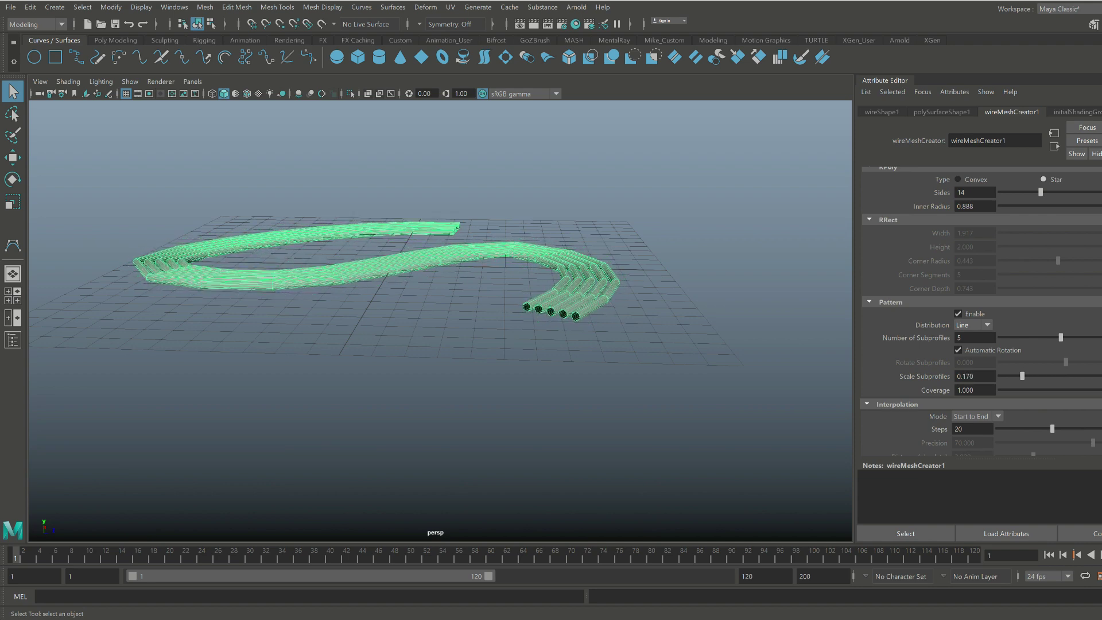
alt+drag(442, 259, 451, 377)
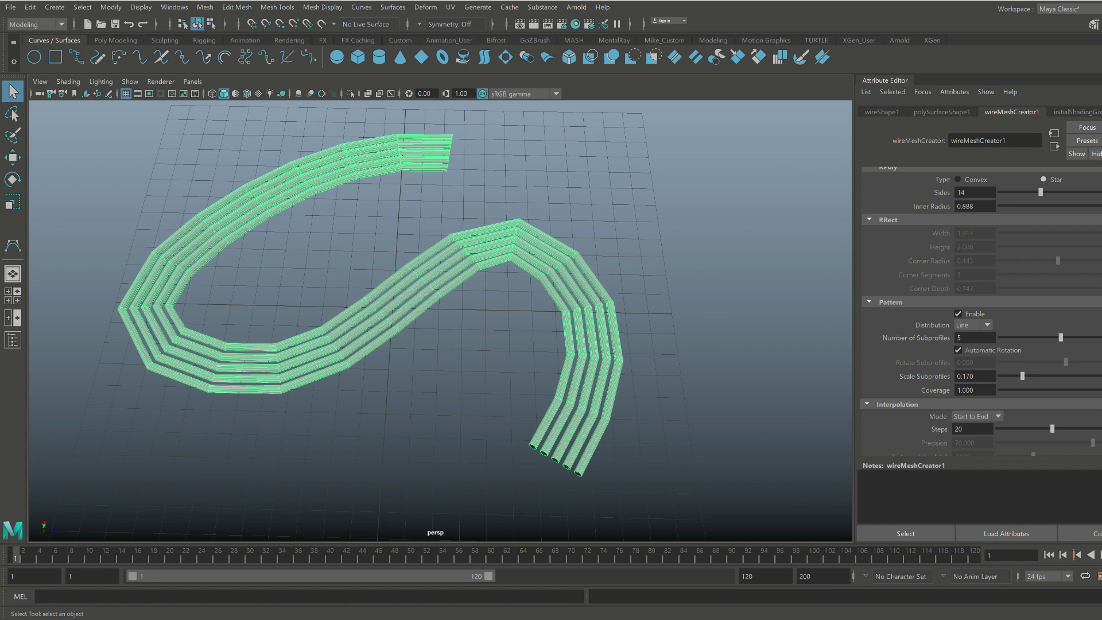
Reduce the RPoly profile to 12 sides and set the interpolation steps along the wires to 10
scroll(975, 315, up, 3)
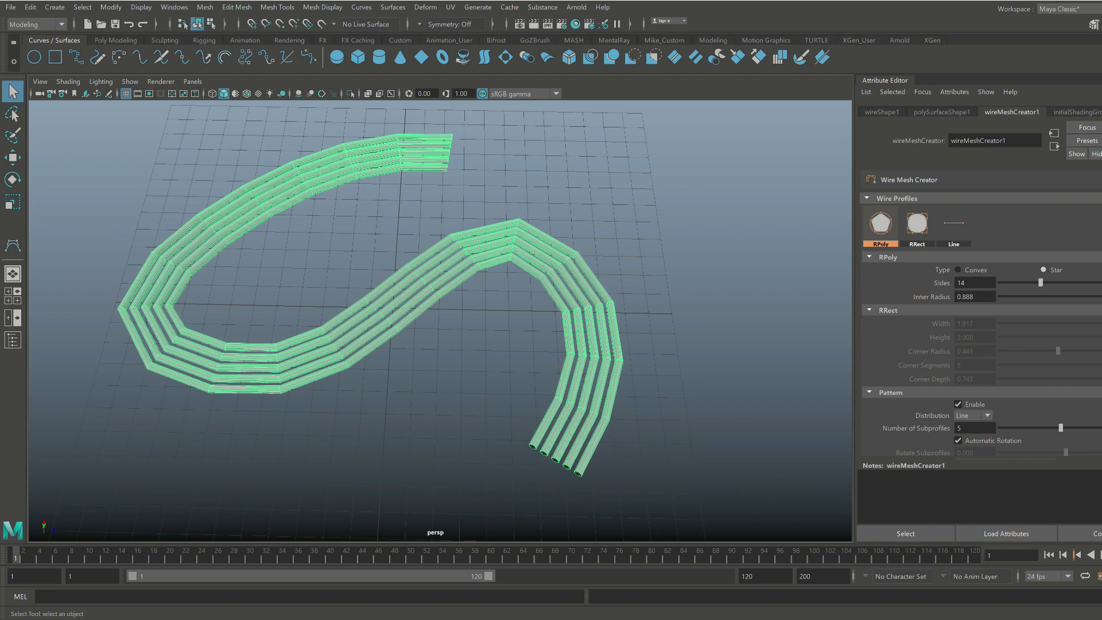
scroll(975, 316, down, 4)
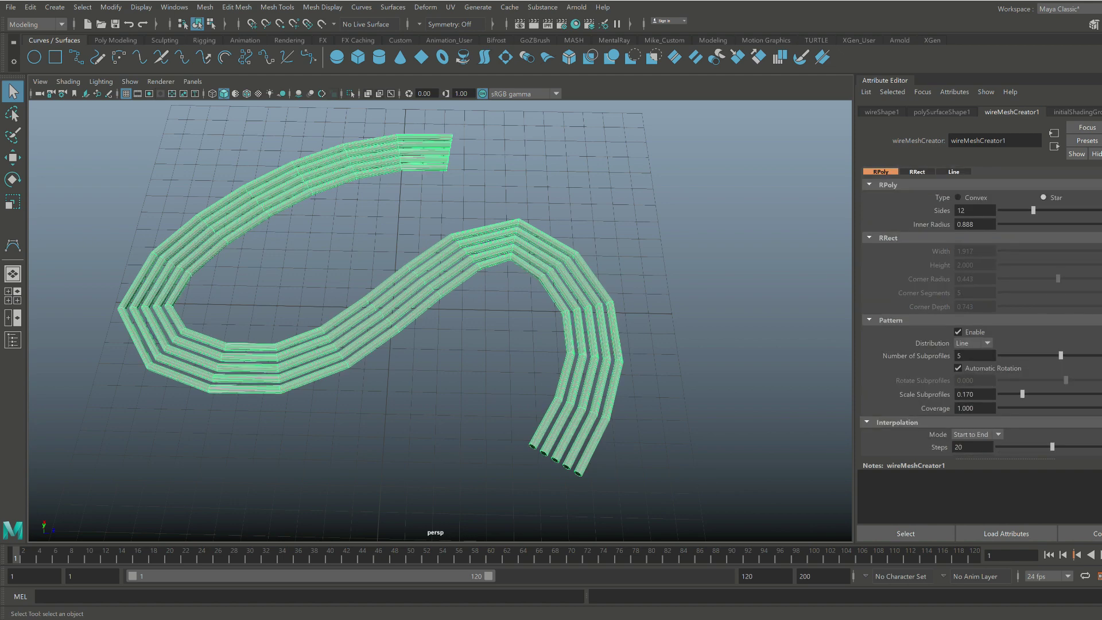
drag(1058, 393, 1023, 393)
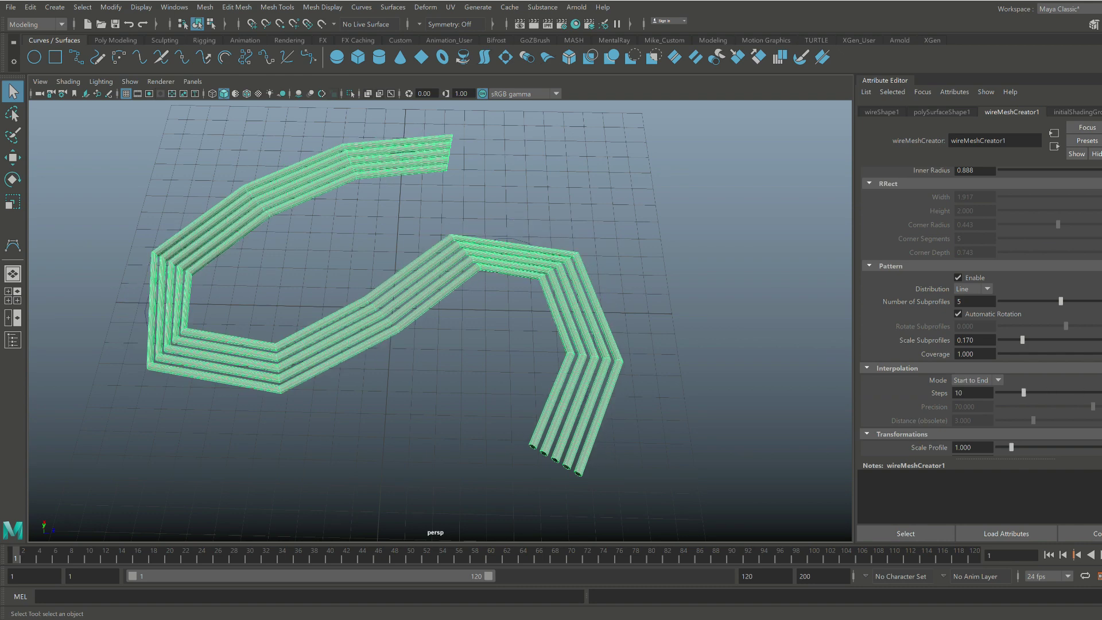
scroll(976, 316, down, 2)
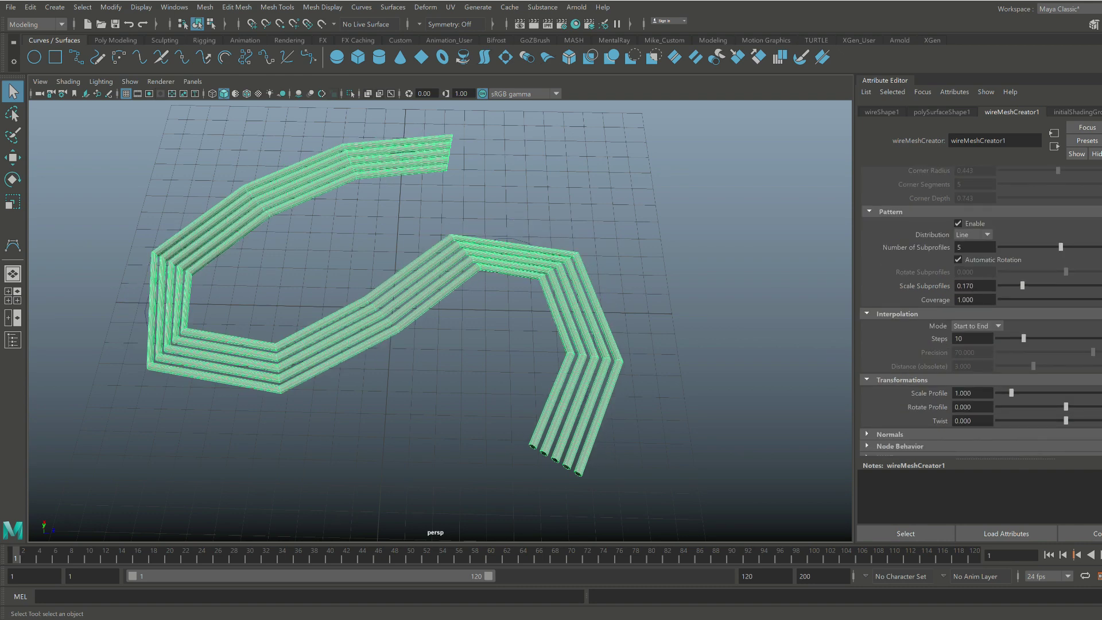
scroll(975, 316, up, 4)
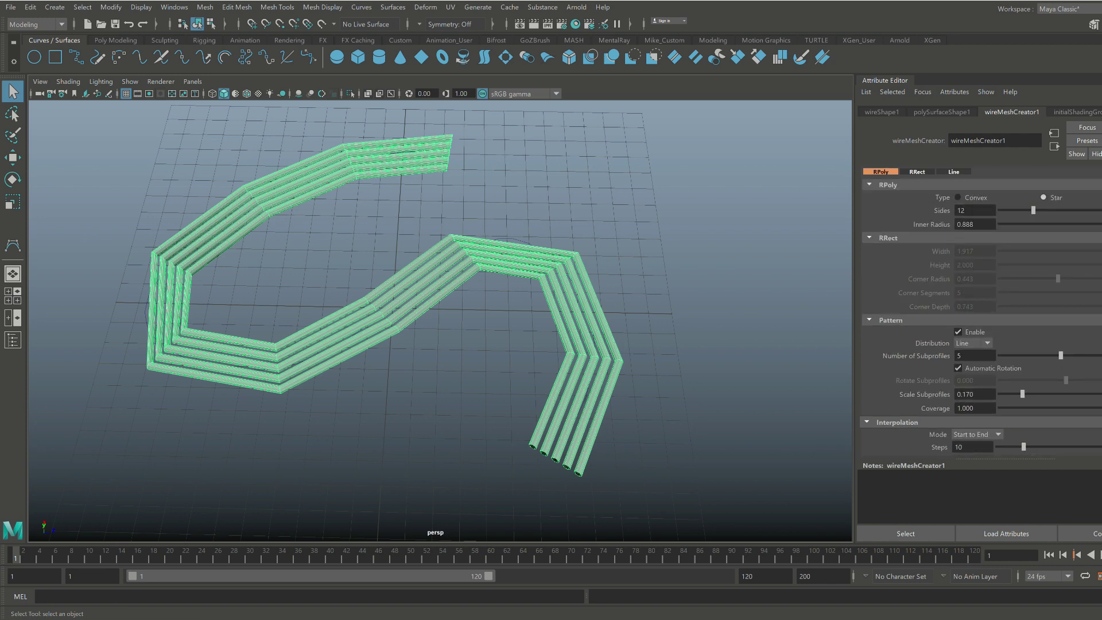
scroll(976, 316, up, 3)
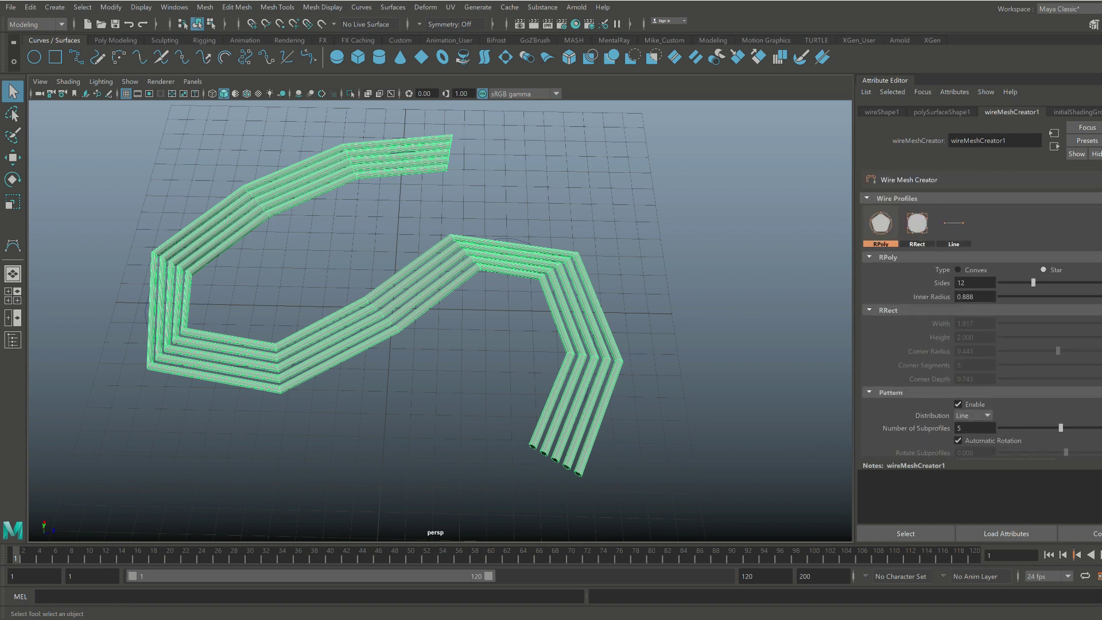
Change the pattern distribution to Circle and set the number of subprofiles to 6
scroll(975, 316, down, 5)
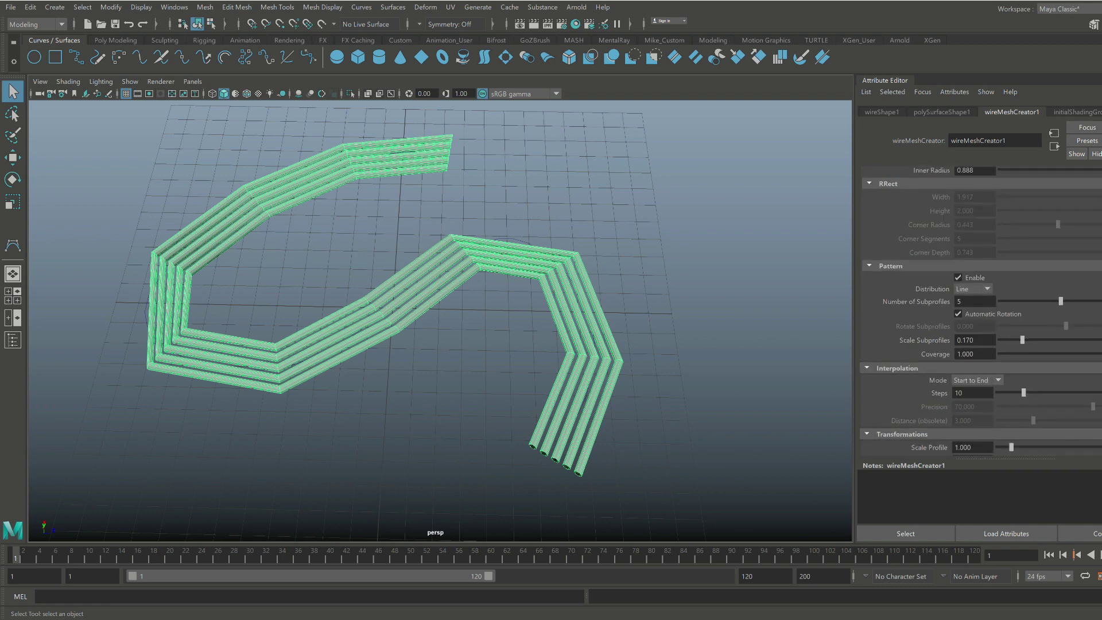
click(973, 289)
click(971, 314)
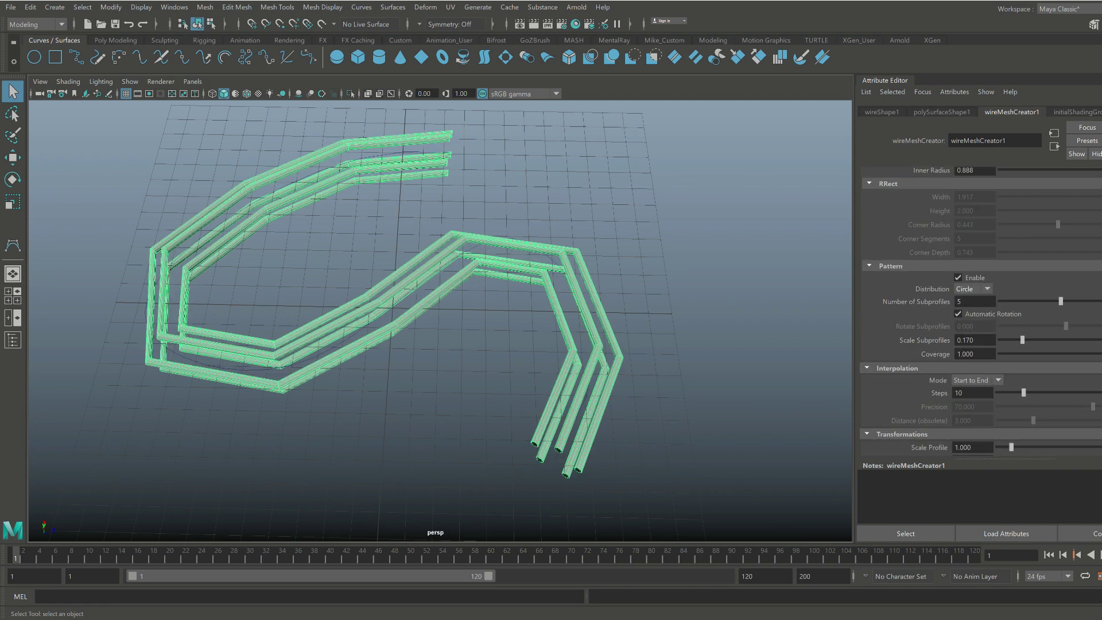
mouse_move(1060, 301)
mouse_down()
mouse_move(1091, 302)
mouse_move(1076, 302)
mouse_up()
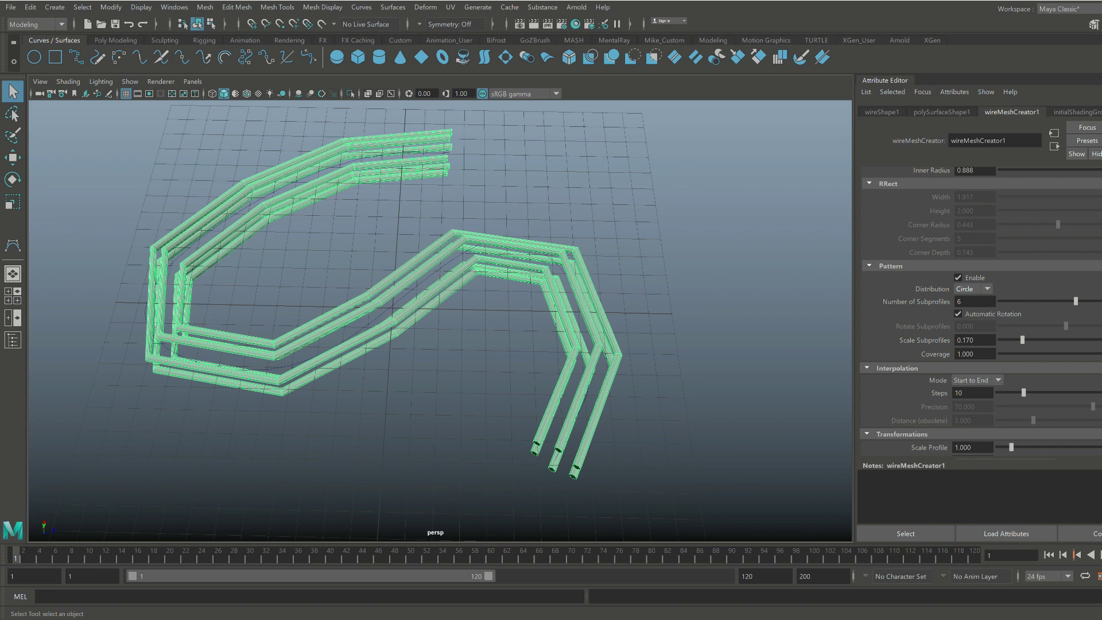
Raise the interpolation to 46 steps along the wires and set the profile scale to 2.146
scroll(976, 315, down, 3)
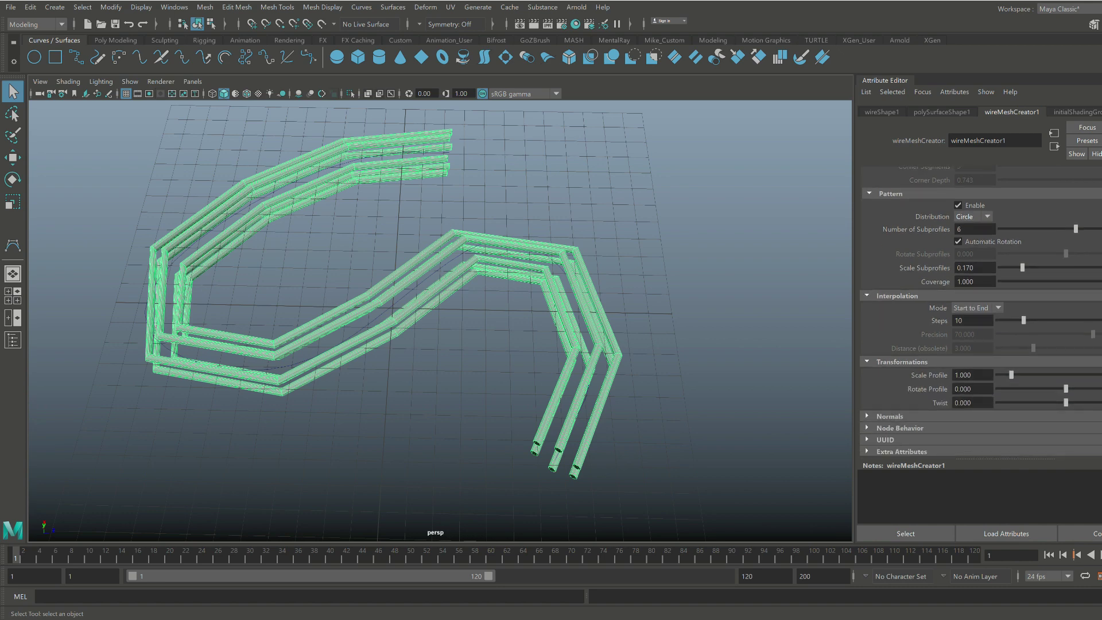
drag(1024, 320, 1101, 320)
alt+drag(448, 356, 391, 258)
scroll(981, 314, up, 1)
scroll(980, 314, down, 2)
mouse_move(1011, 372)
mouse_down()
mouse_move(1032, 373)
mouse_move(998, 373)
mouse_up()
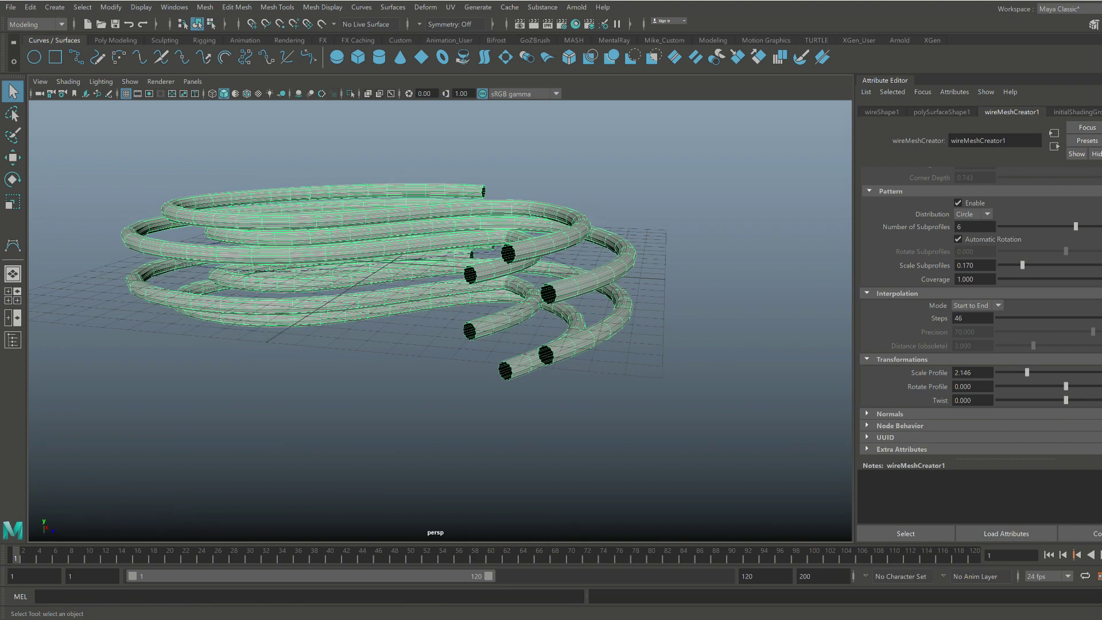
Adjust the twist transformation so the six tubes wind around one another along the curve
drag(1065, 400, 1034, 400)
ctrl+drag(942, 400, 919, 400)
scroll(440, 321, down, 4)
alt+drag(517, 298, 735, 344)
alt+middle_drag(517, 299, 555, 335)
mouse_move(556, 334)
alt+mouse_down()
mouse_move(603, 299)
mouse_move(665, 336)
mouse_move(623, 319)
mouse_move(565, 322)
alt+mouse_up()
mouse_move(565, 321)
alt+middle_down()
mouse_move(571, 289)
mouse_move(573, 317)
alt+middle_up()
alt+right_drag(573, 317, 617, 322)
alt+drag(617, 321, 667, 298)
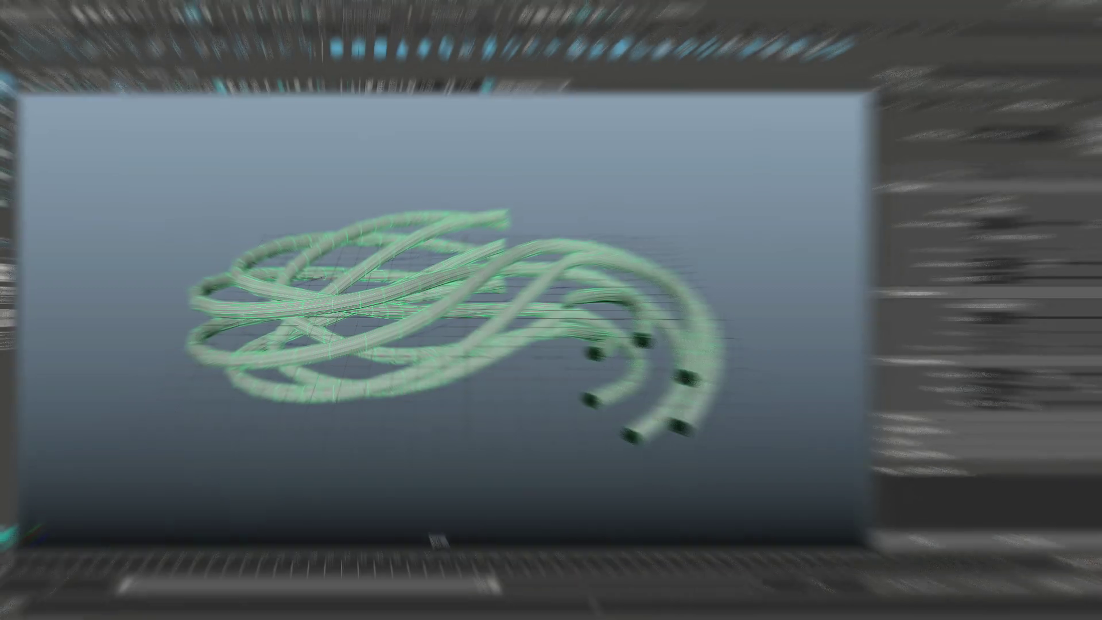